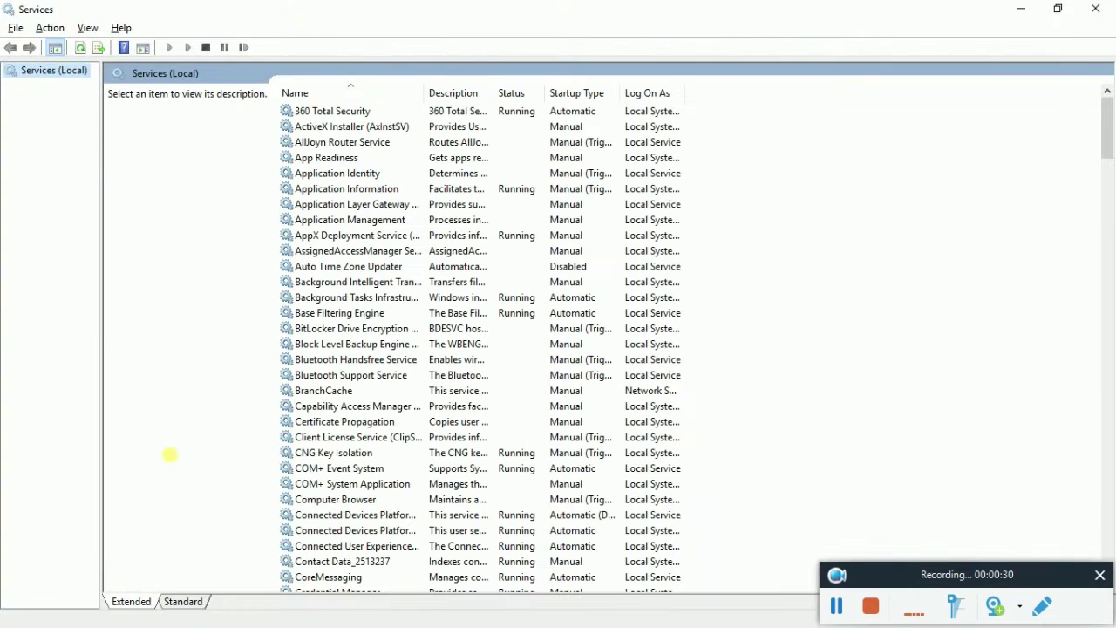
Find and select the Windows Update service in the list of local services
click(301, 129)
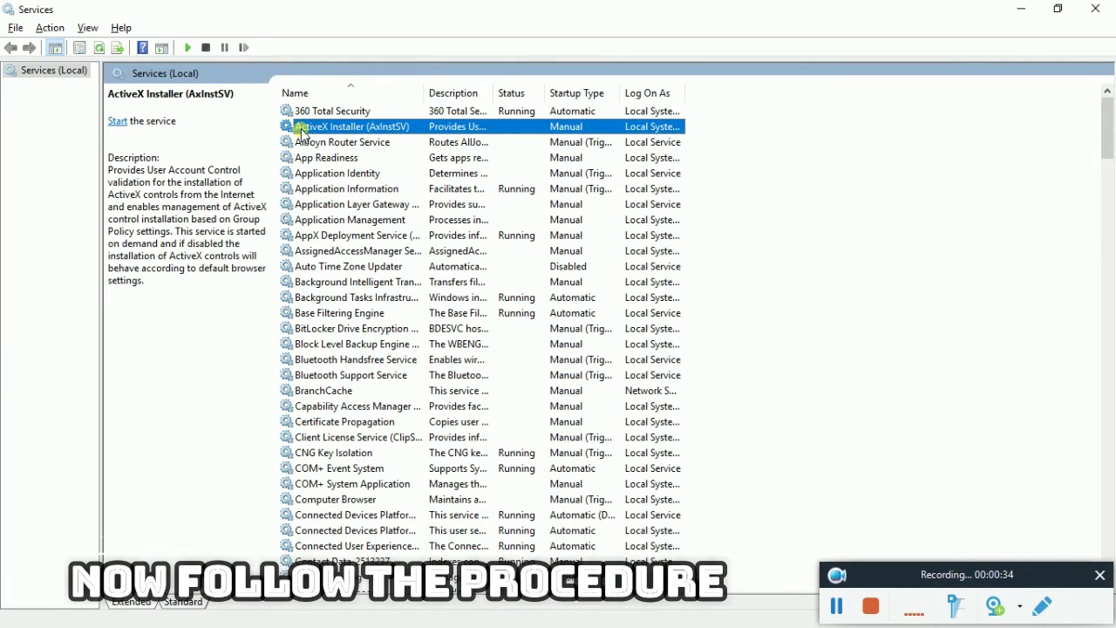
key(w)
key(Down)
key(Down)
key(Down)
key(Down)
key(Down)
key(Down)
key(Down)
key(Down)
key(Down)
key(Down)
key(Down)
key(Down)
key(Down)
key(Down)
key(Down)
key(Down)
key(Down)
key(Down)
key(Down)
key(Down)
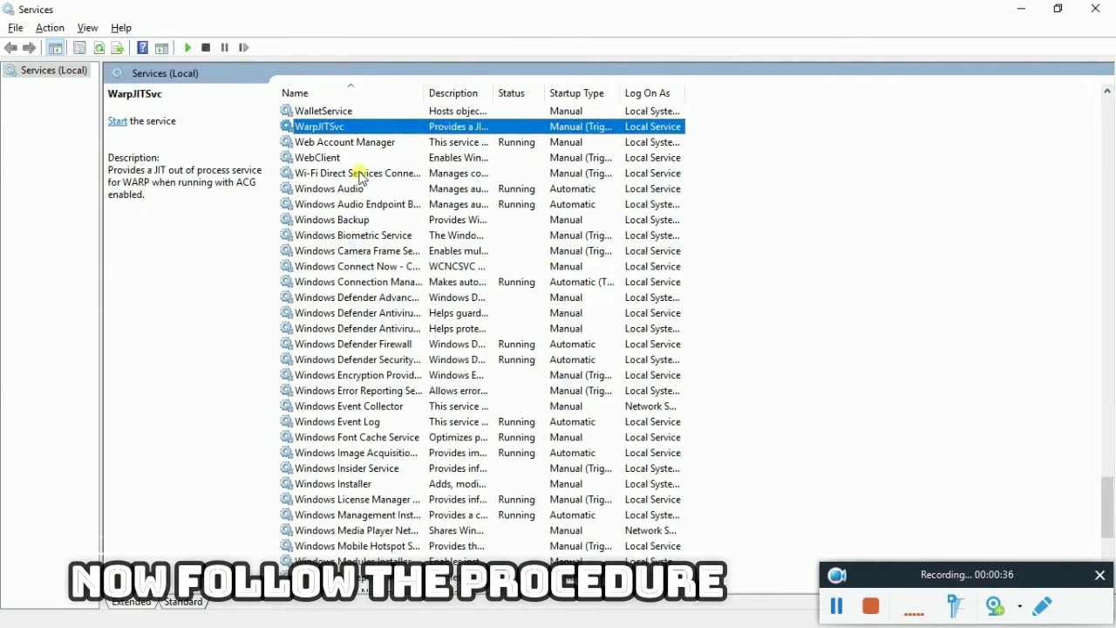
key(Down)
key(Down)
key(Down)
key(Down)
key(Down)
key(Down)
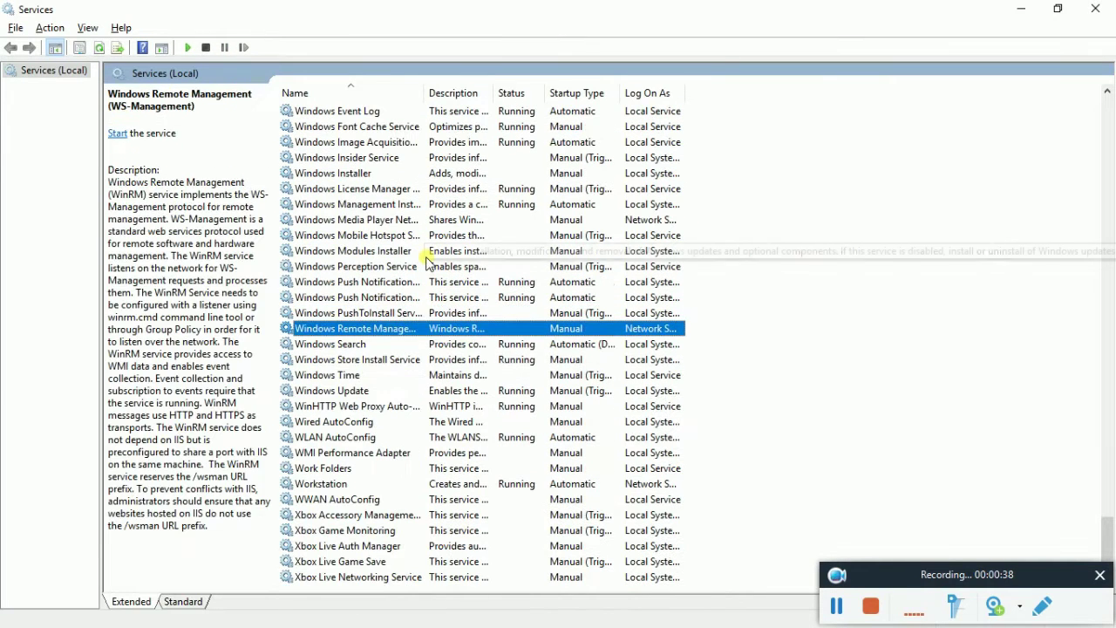
click(360, 392)
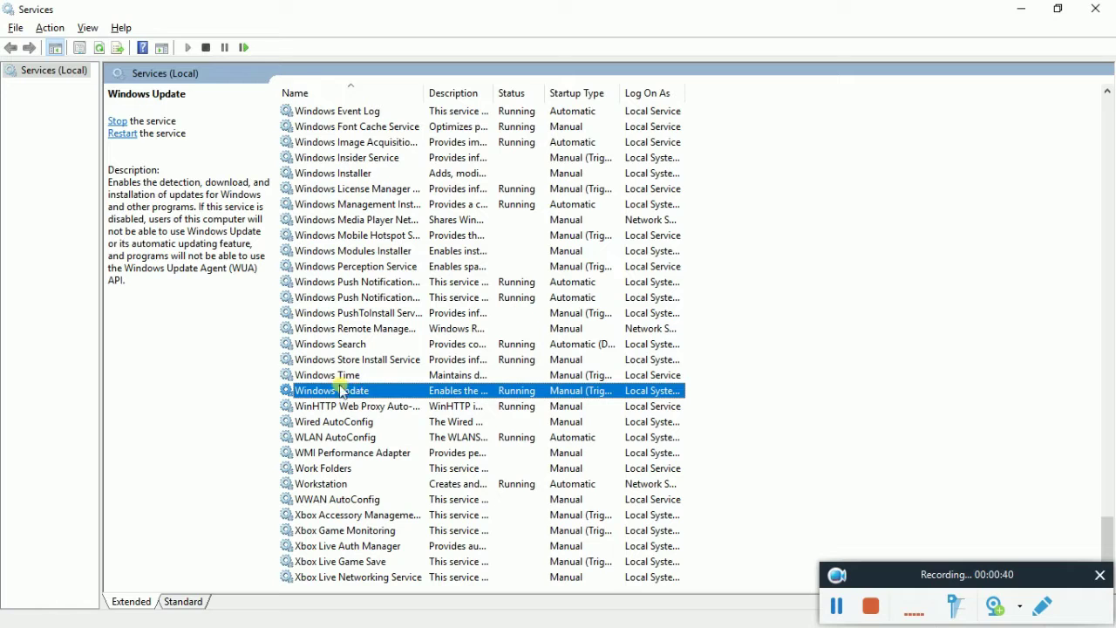
Set the Windows Update service's startup type to Disabled, apply the change and close the Services window
right_click(350, 393)
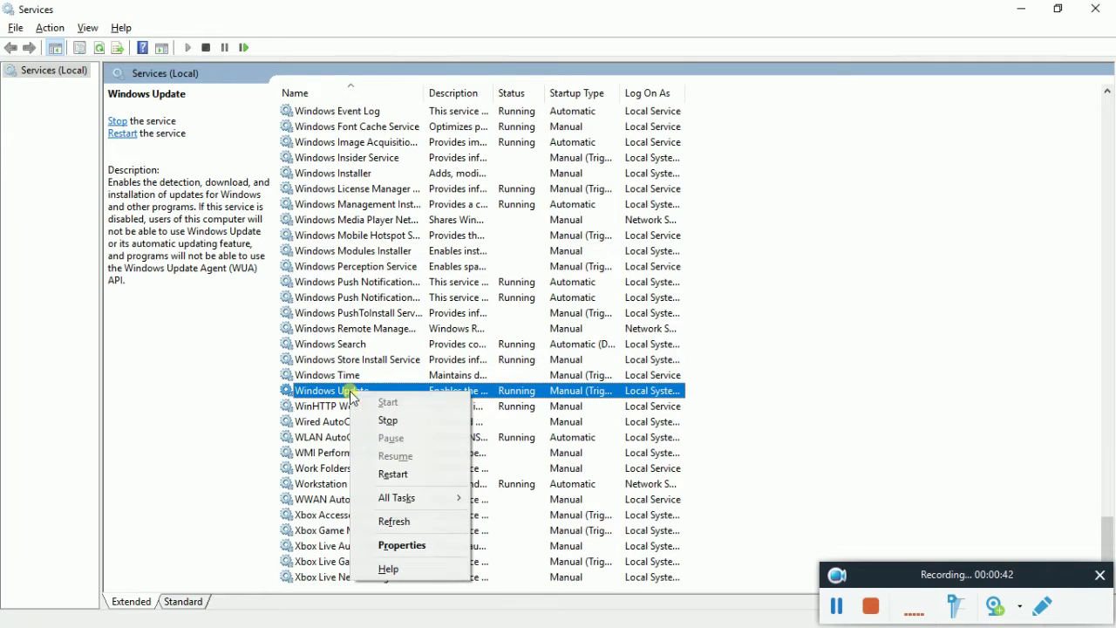
click(400, 548)
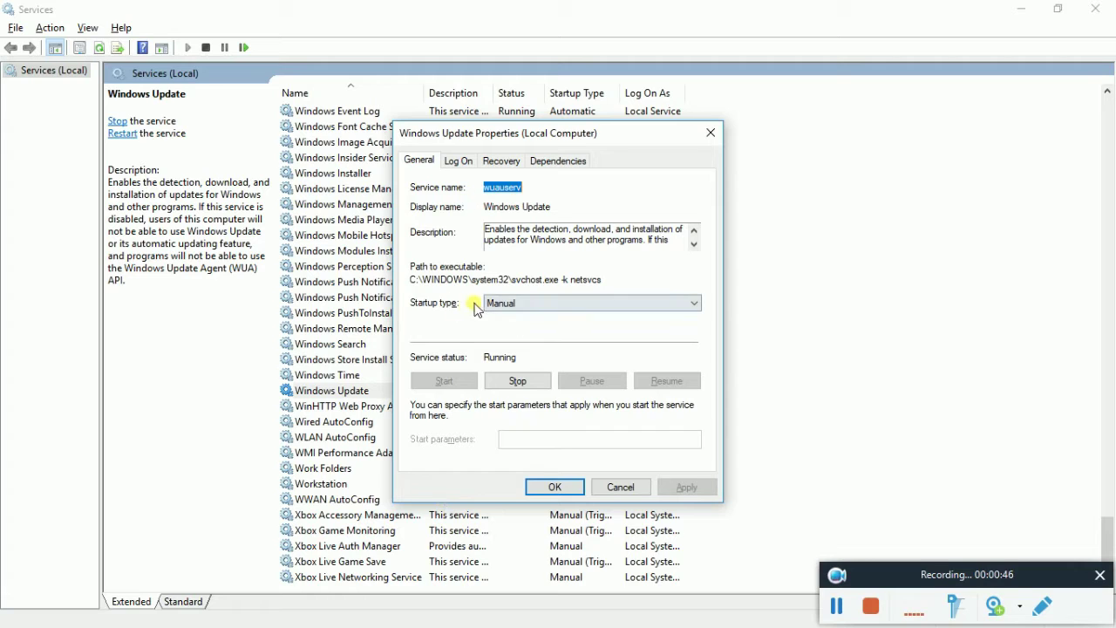
click(536, 304)
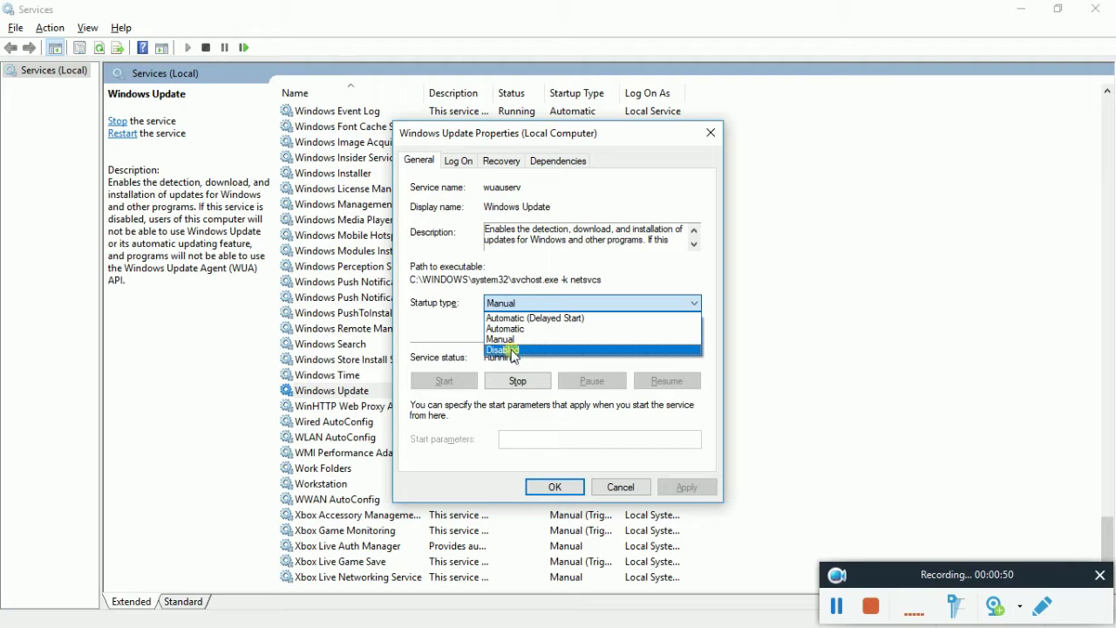
click(514, 351)
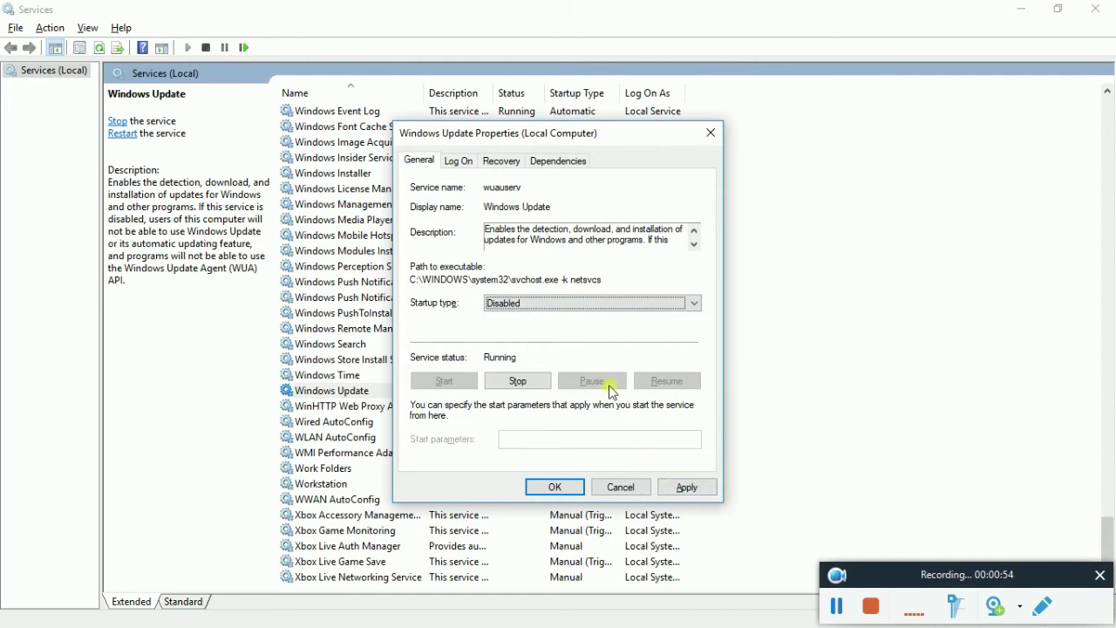
click(678, 488)
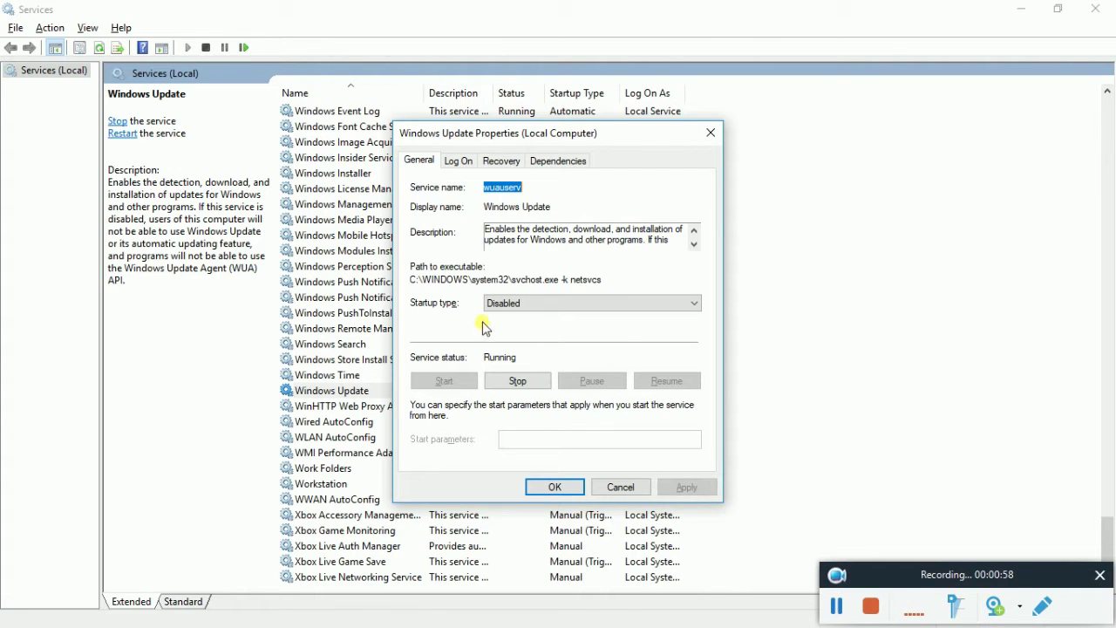
click(554, 487)
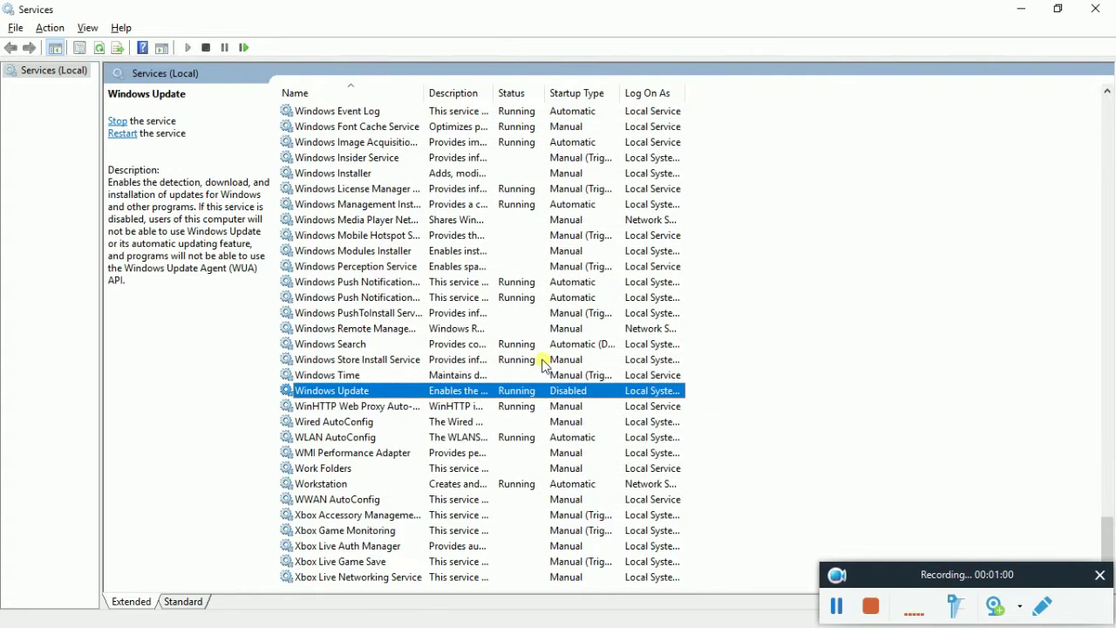
click(1091, 9)
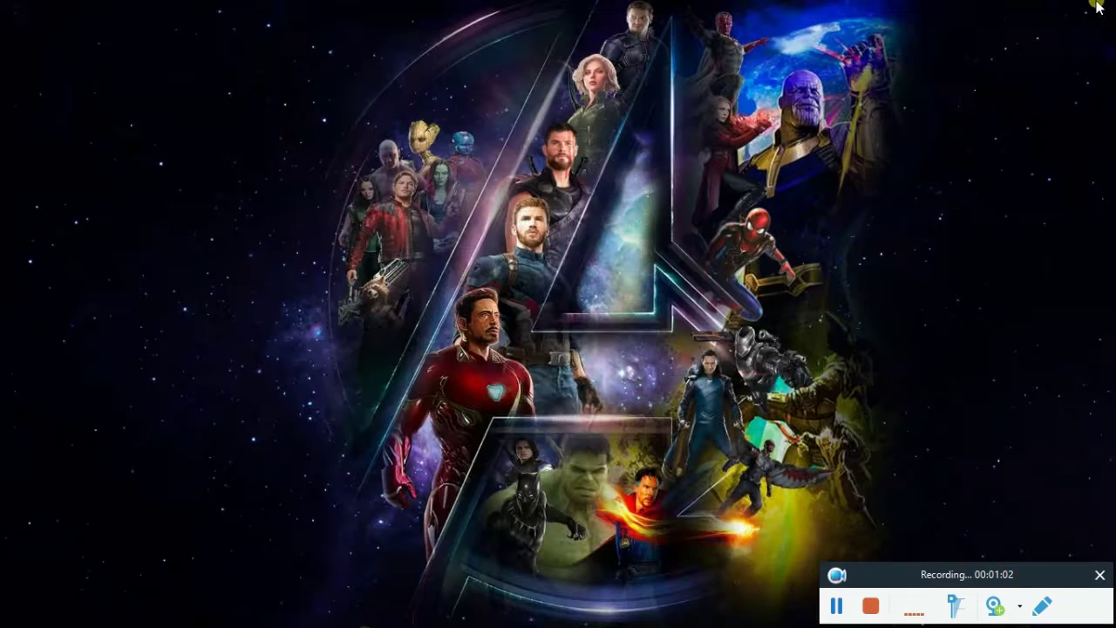
click(869, 603)
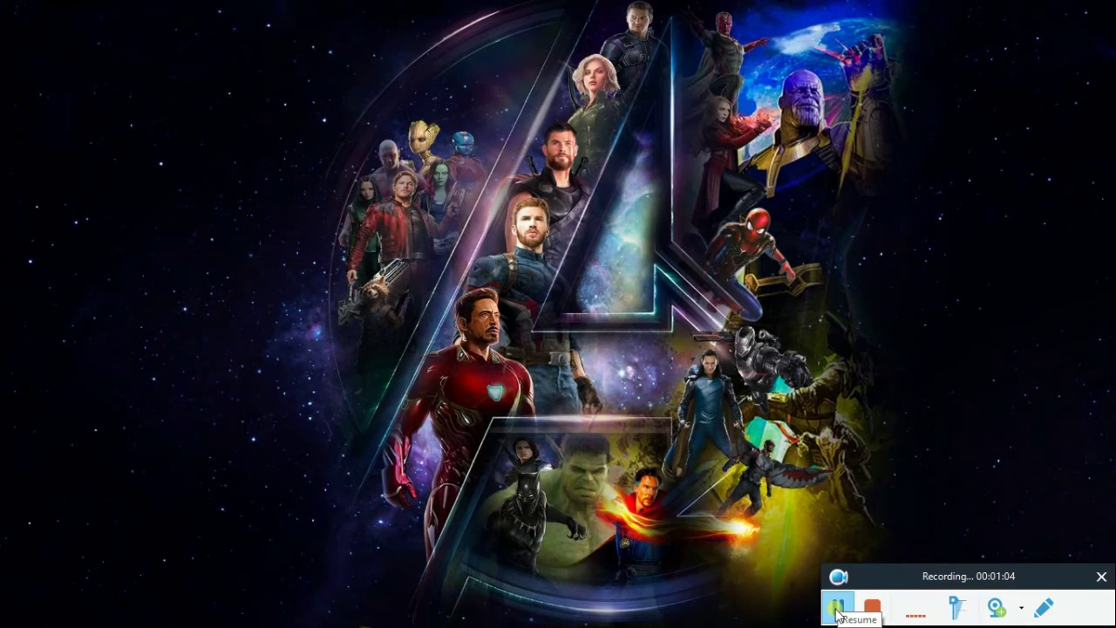
click(837, 613)
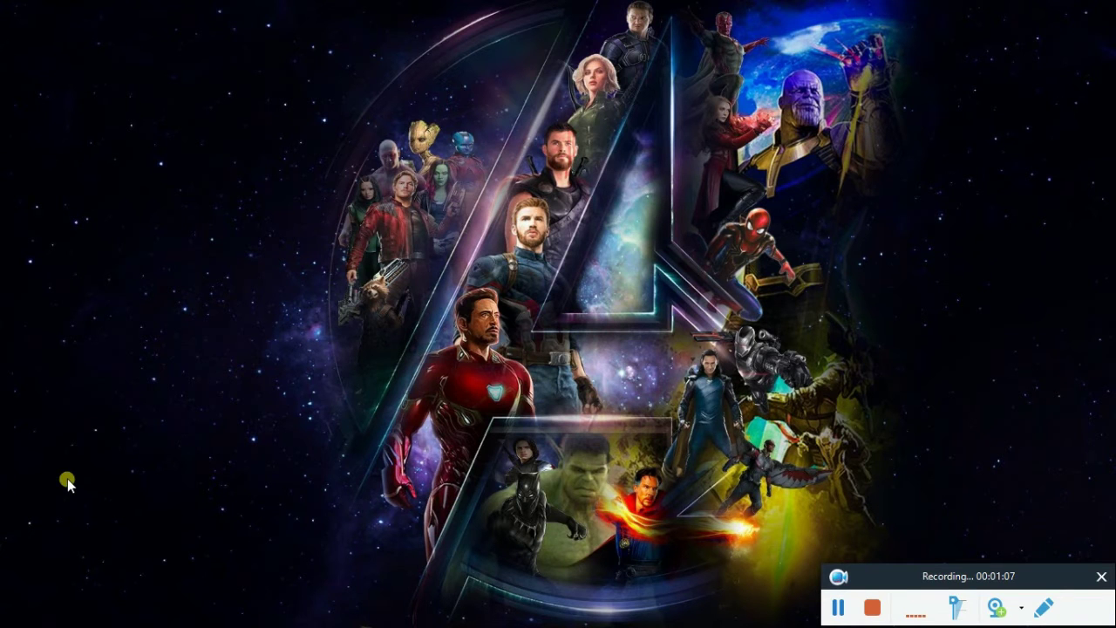
Open Windows Settings and bring up the properties of the connected Wi-Fi network under Network & Internet
key(super)
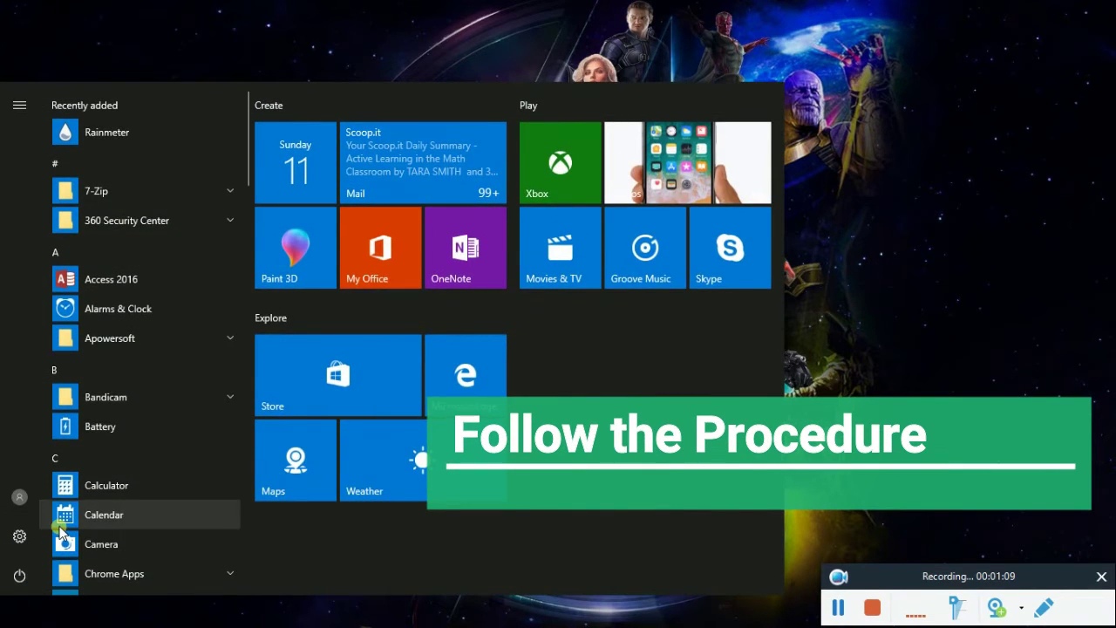
text(sett)
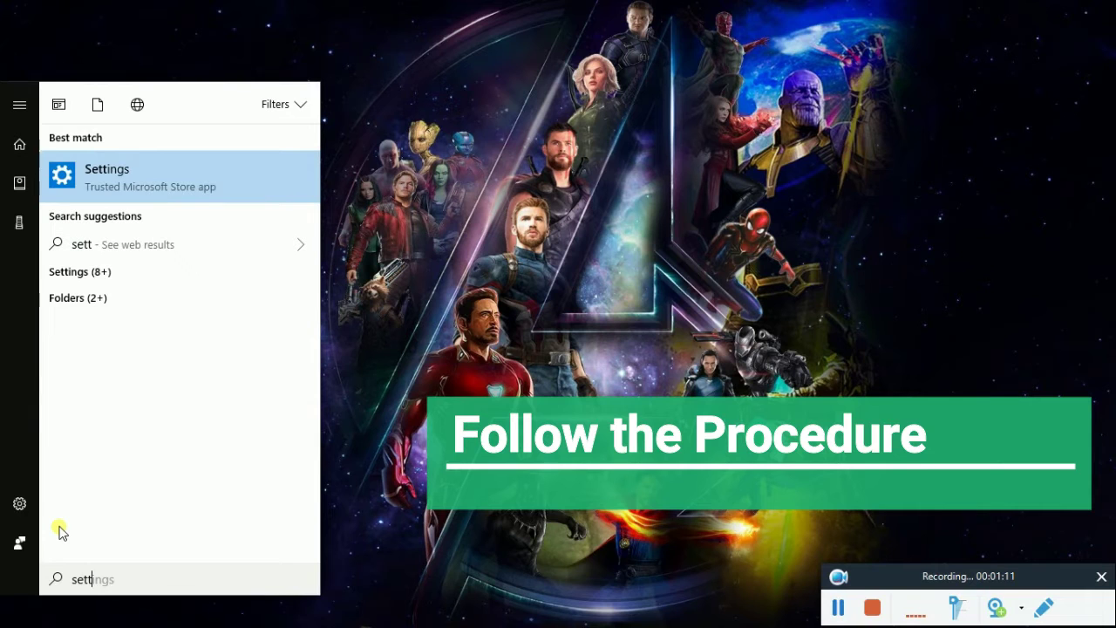
key(Return)
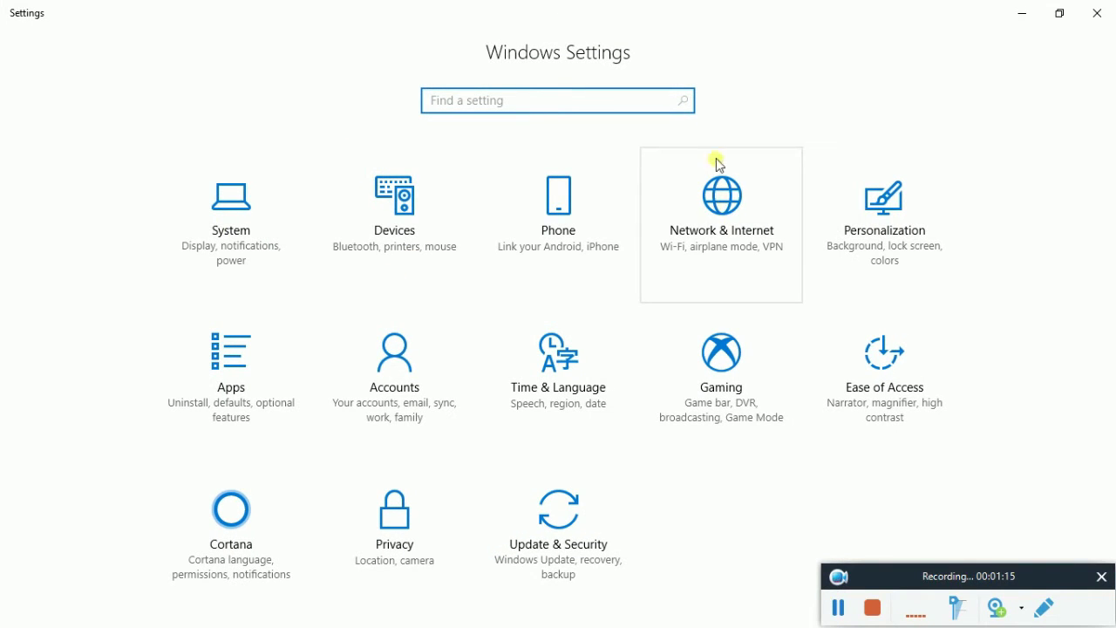
click(731, 223)
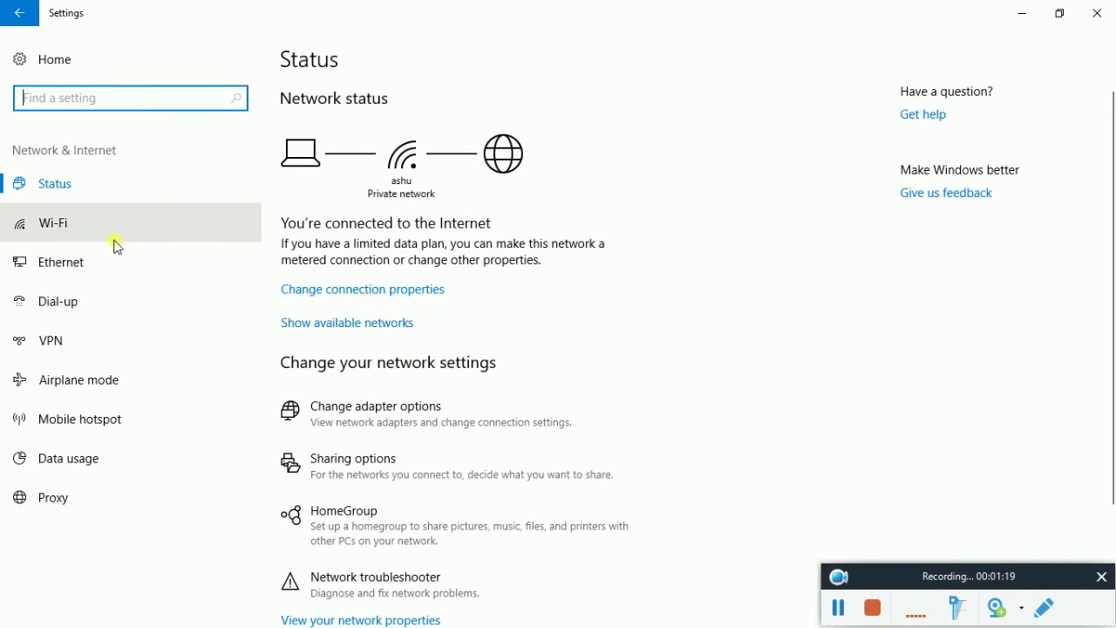
click(50, 225)
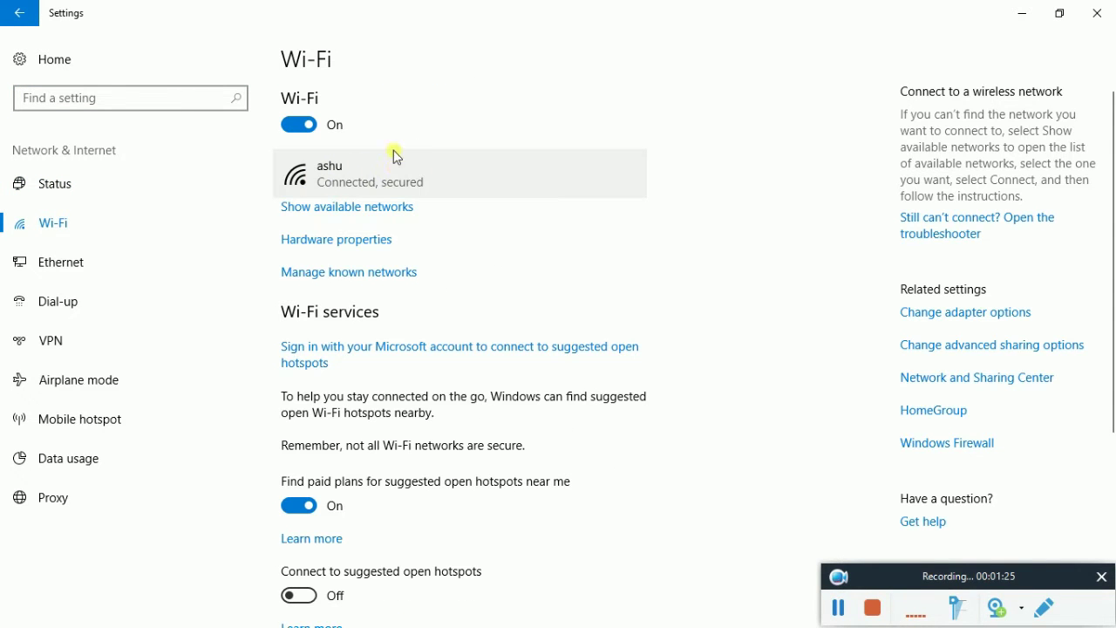
click(410, 181)
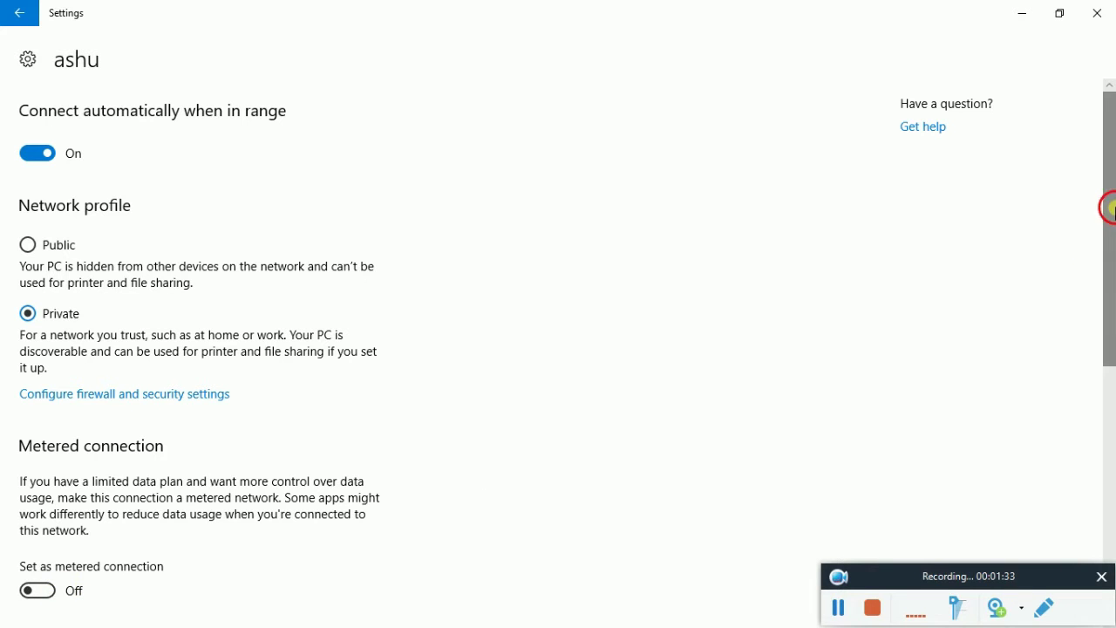
Turn on the metered connection option for the connected Wi-Fi network and close Settings
scroll(1108, 204, down, 3)
click(38, 426)
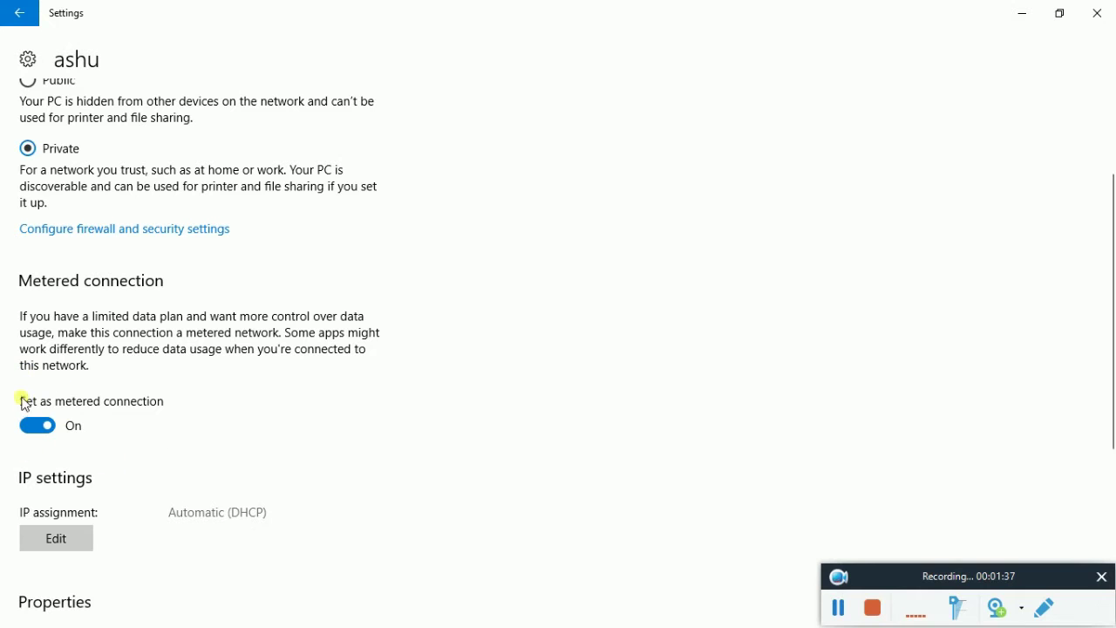
click(27, 17)
click(20, 12)
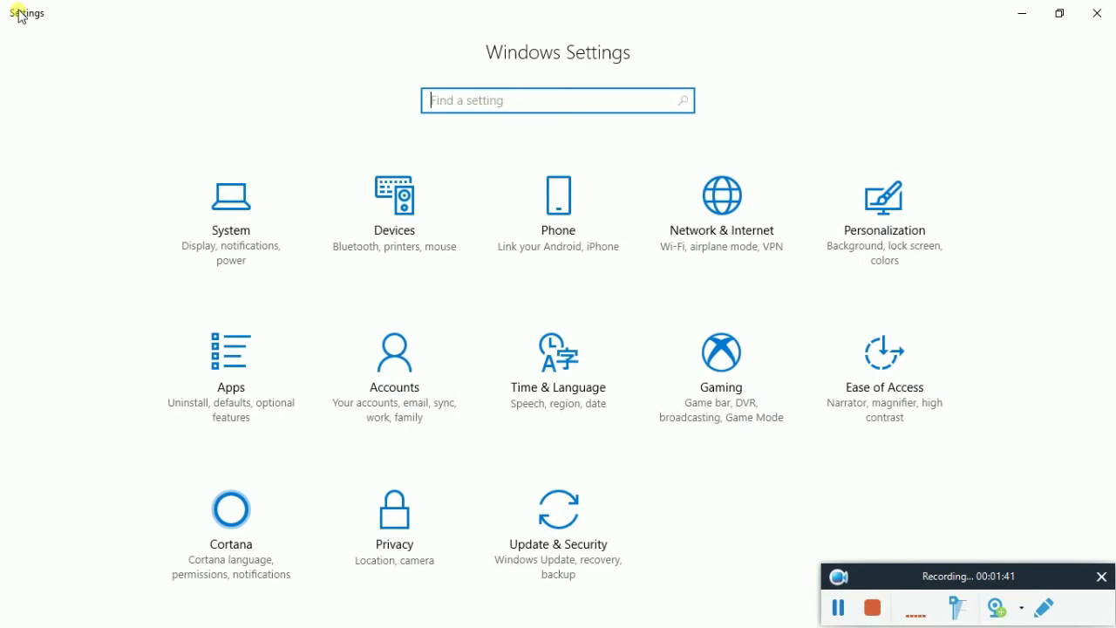
click(1096, 12)
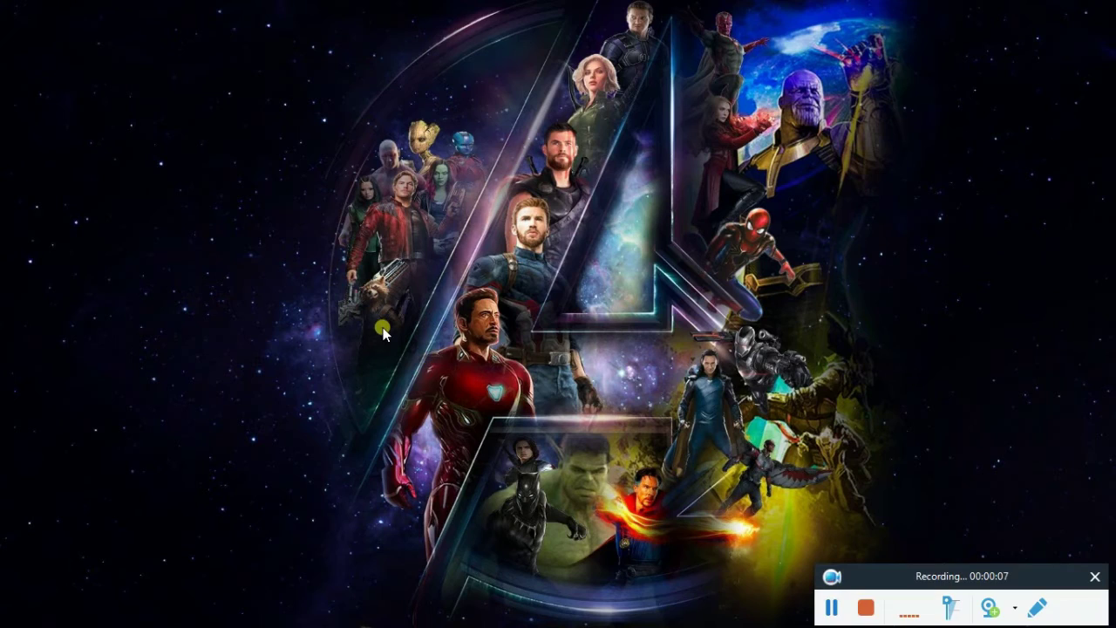
Open Control Panel and go to its System page
key(super)
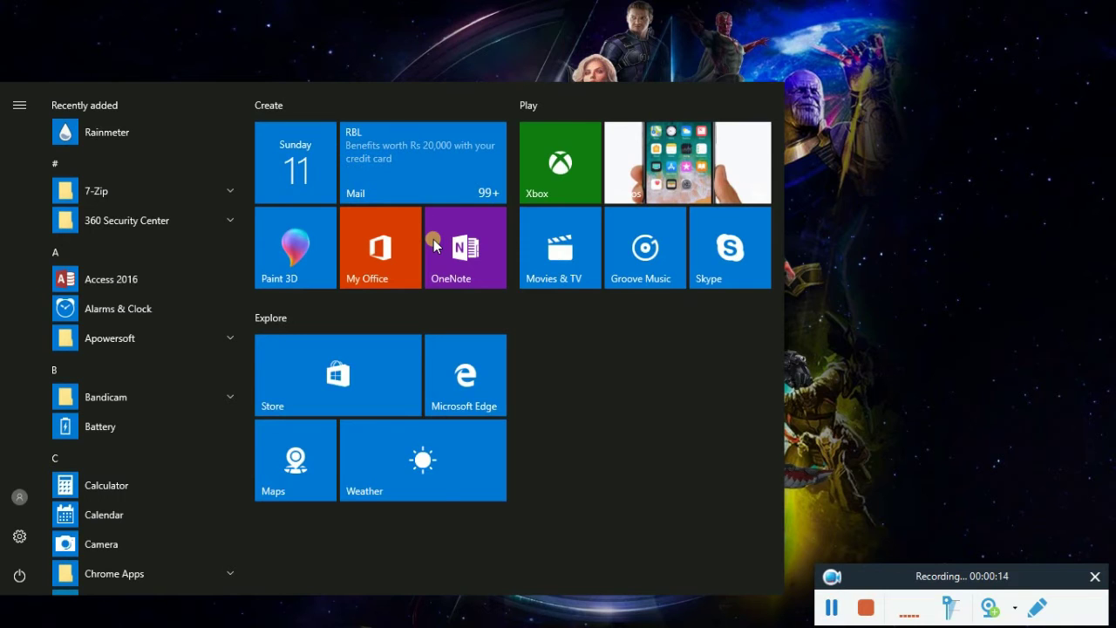
text(s)
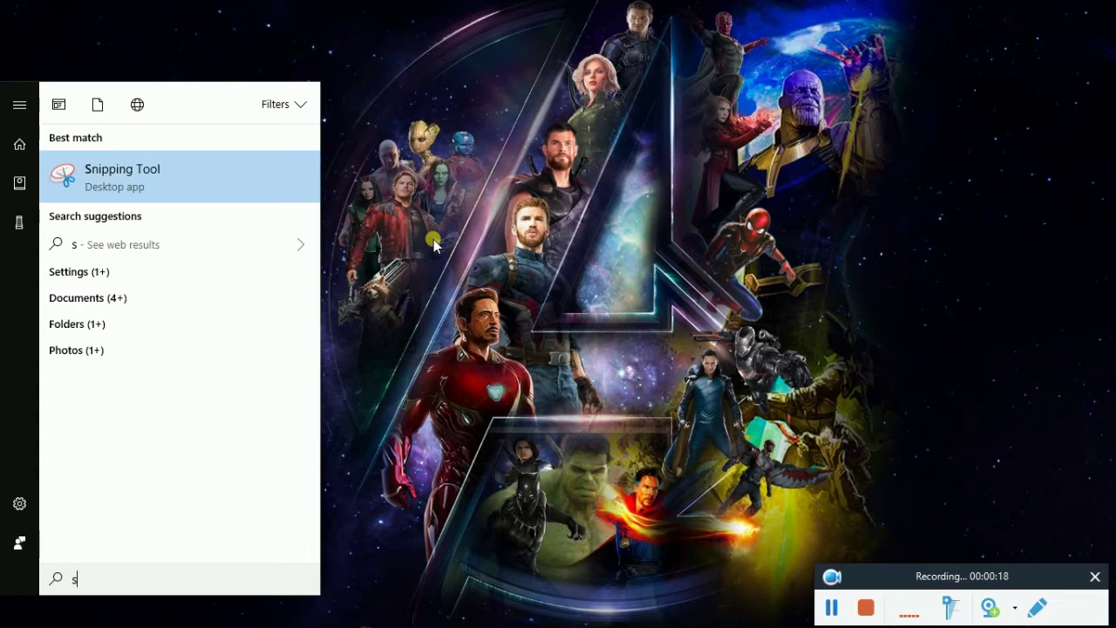
key(BackSpace)
text(contro)
key(Return)
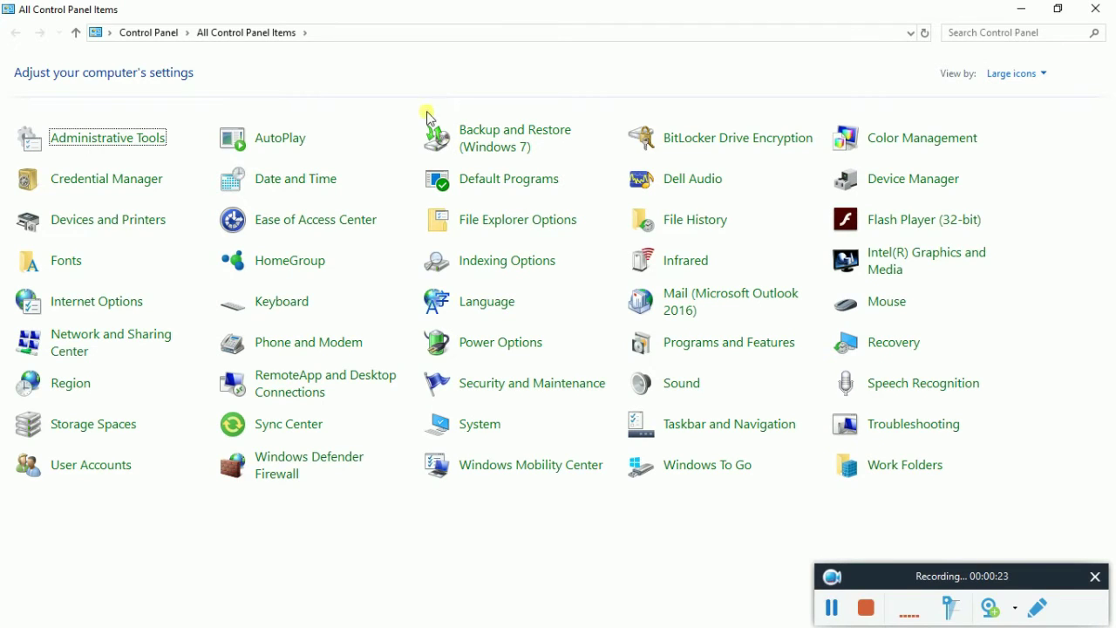
key(s)
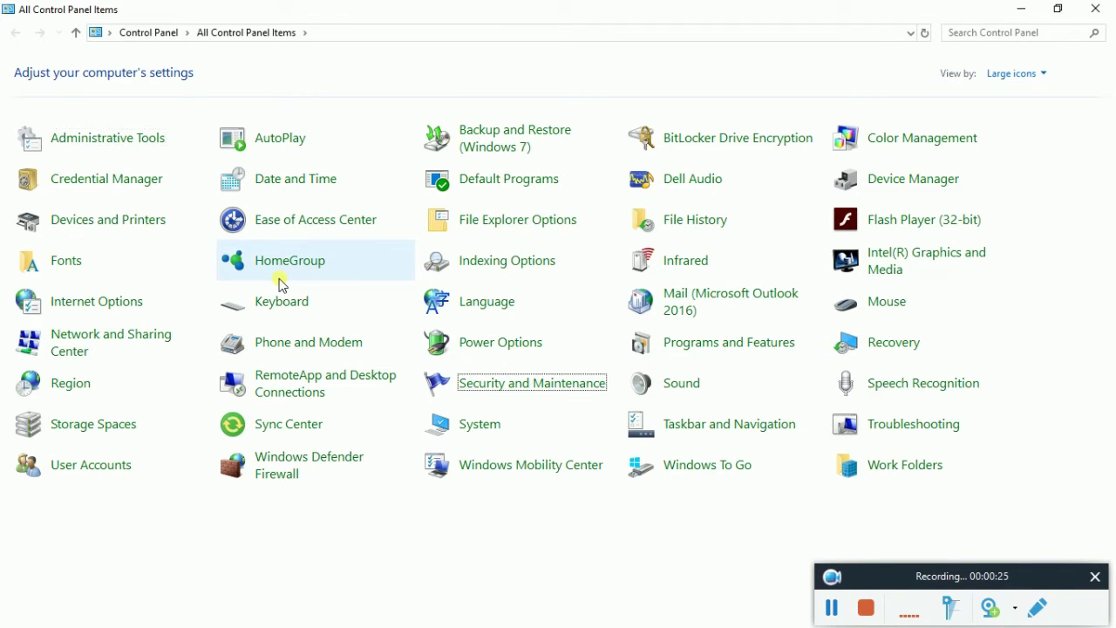
click(485, 424)
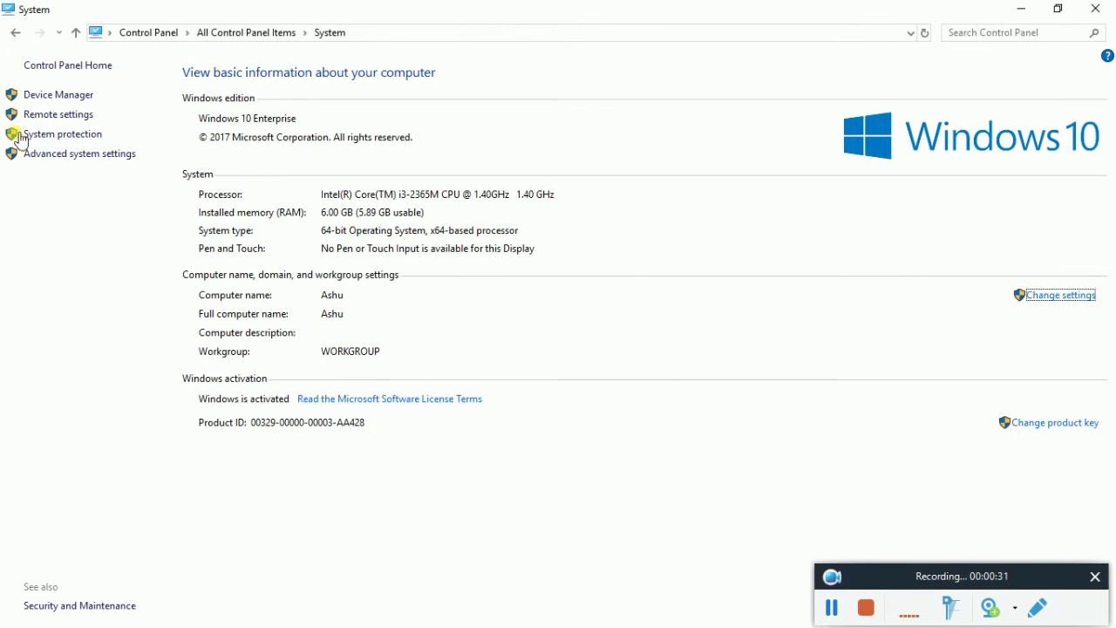
Set the hardware device installation settings to No for automatically downloading manufacturers' apps and custom icons, save the change and close the System window
click(77, 157)
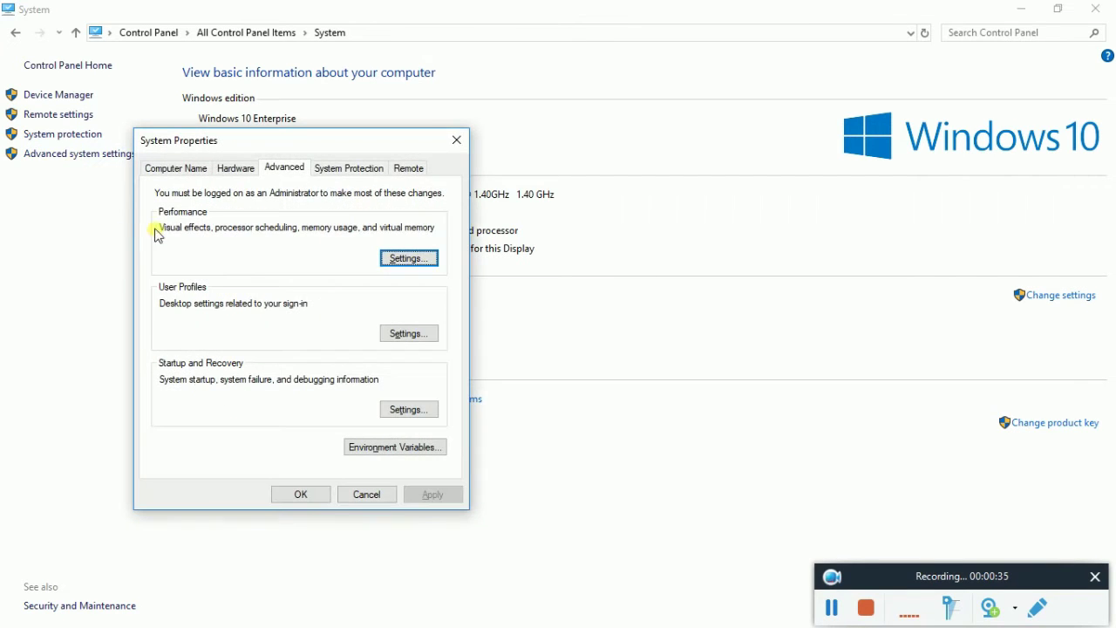
click(234, 168)
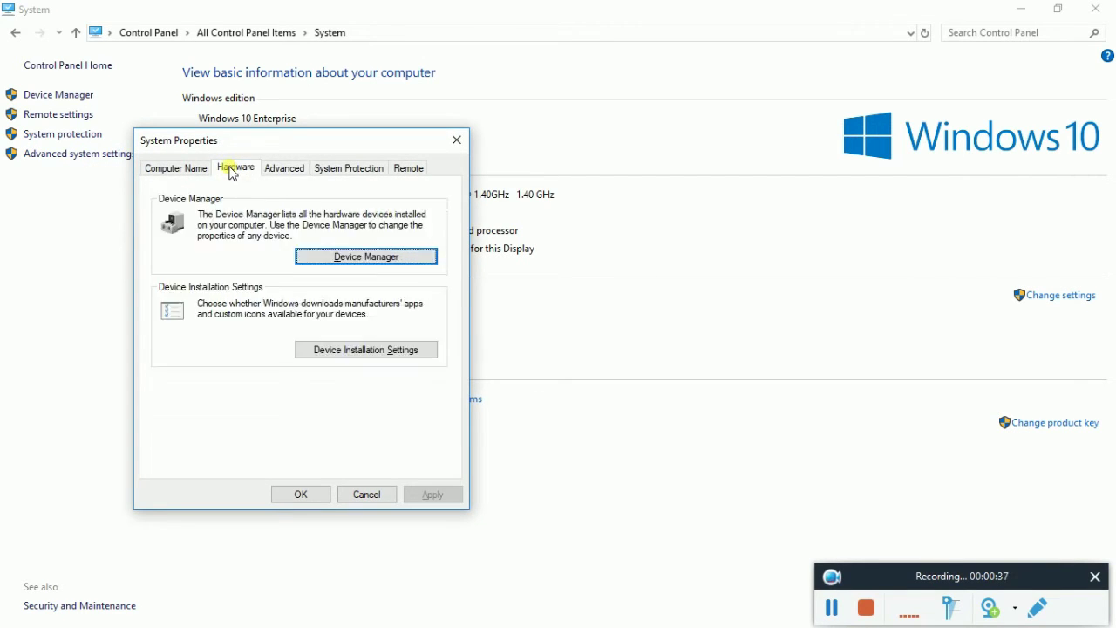
click(381, 354)
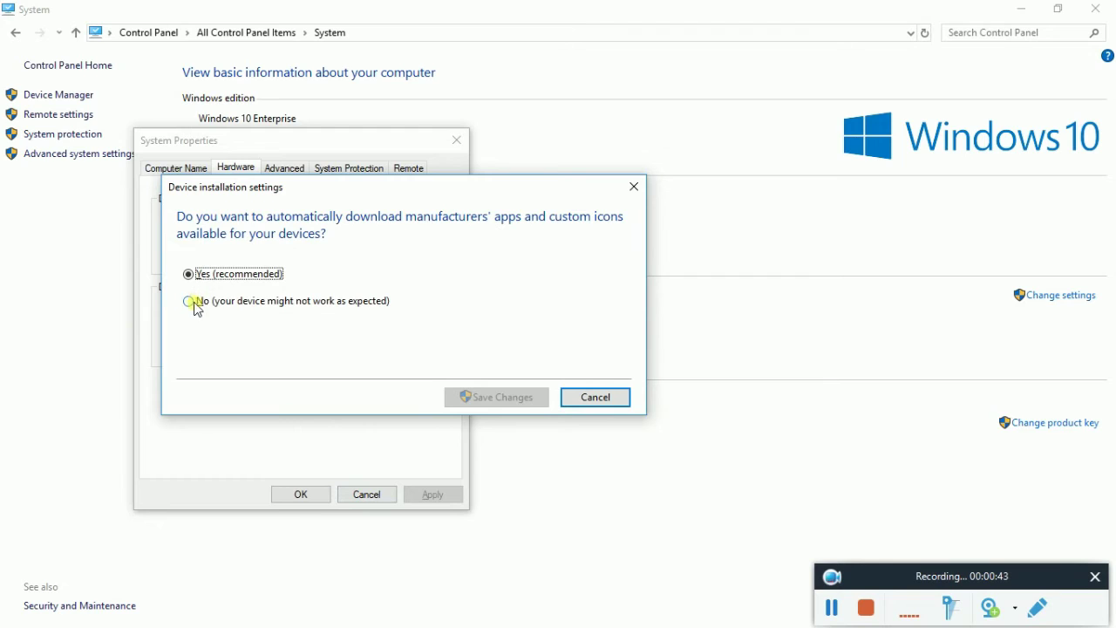
click(189, 302)
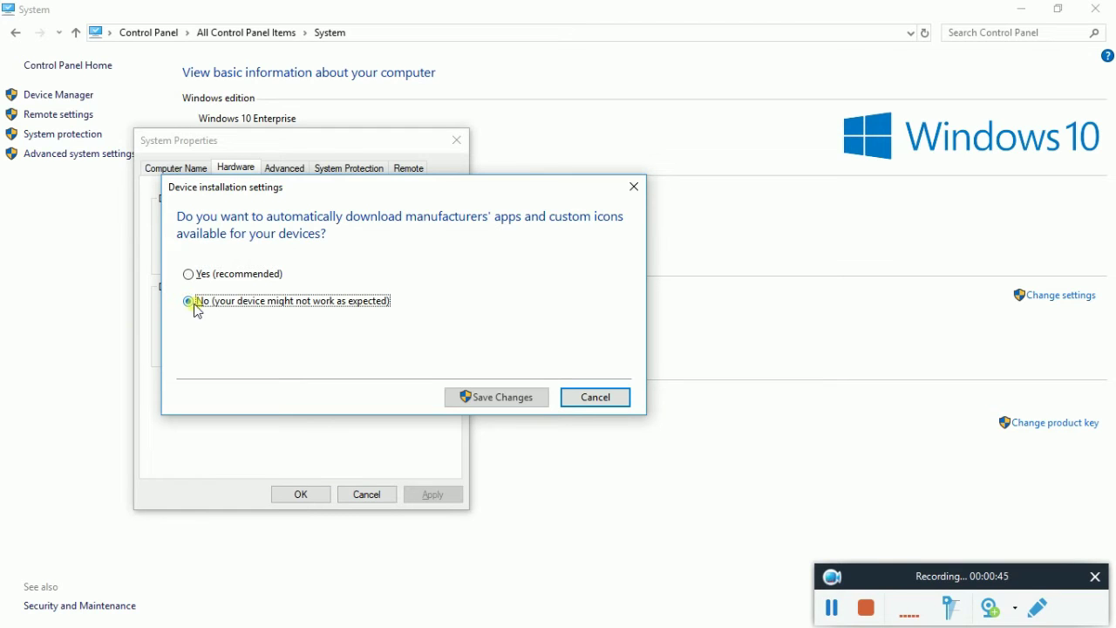
click(498, 400)
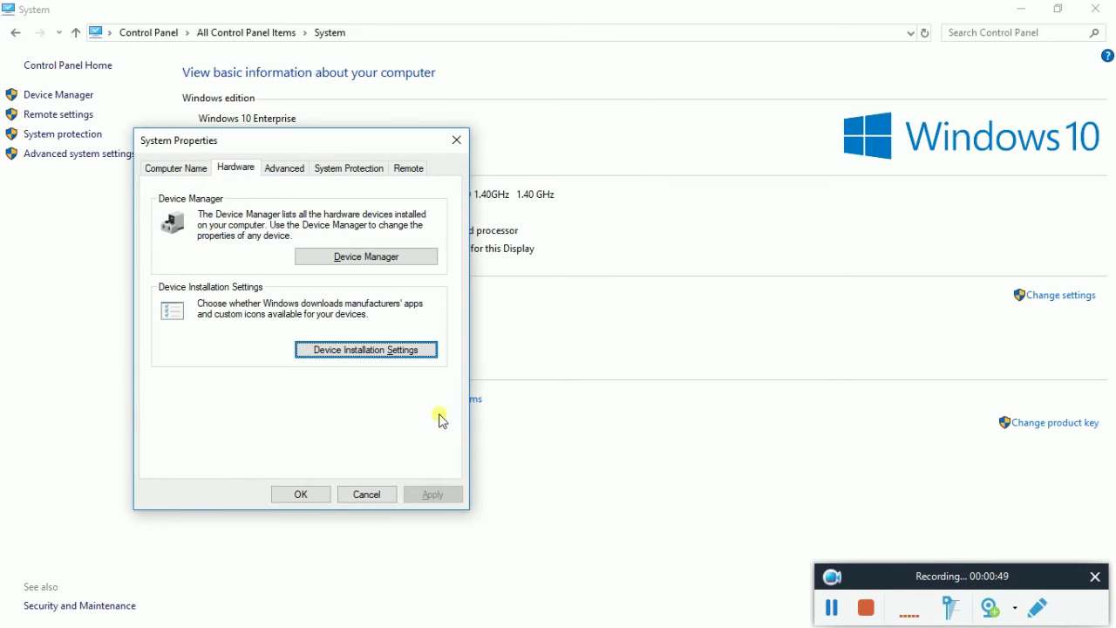
click(299, 494)
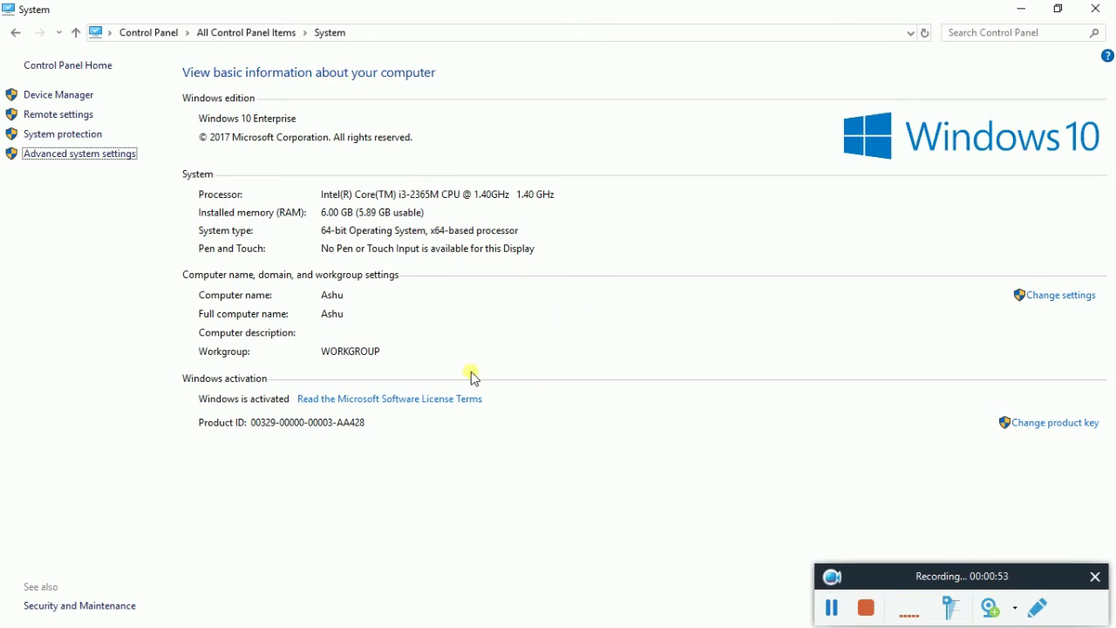
click(1096, 9)
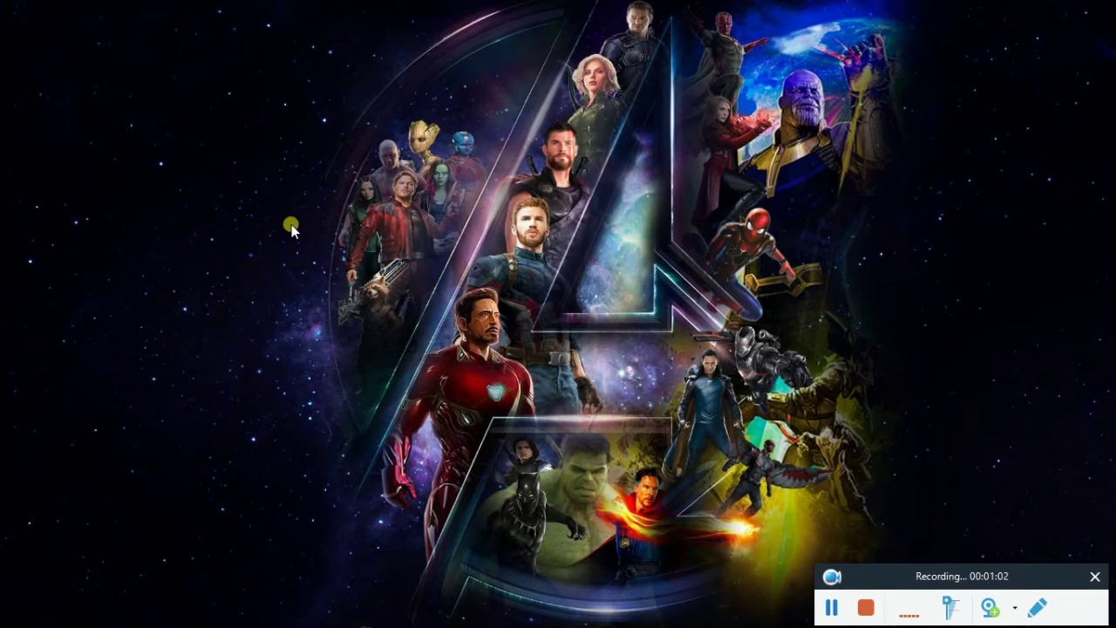
Open the Run dialog and launch the Local Group Policy Editor with gpedit.msc
key(super)
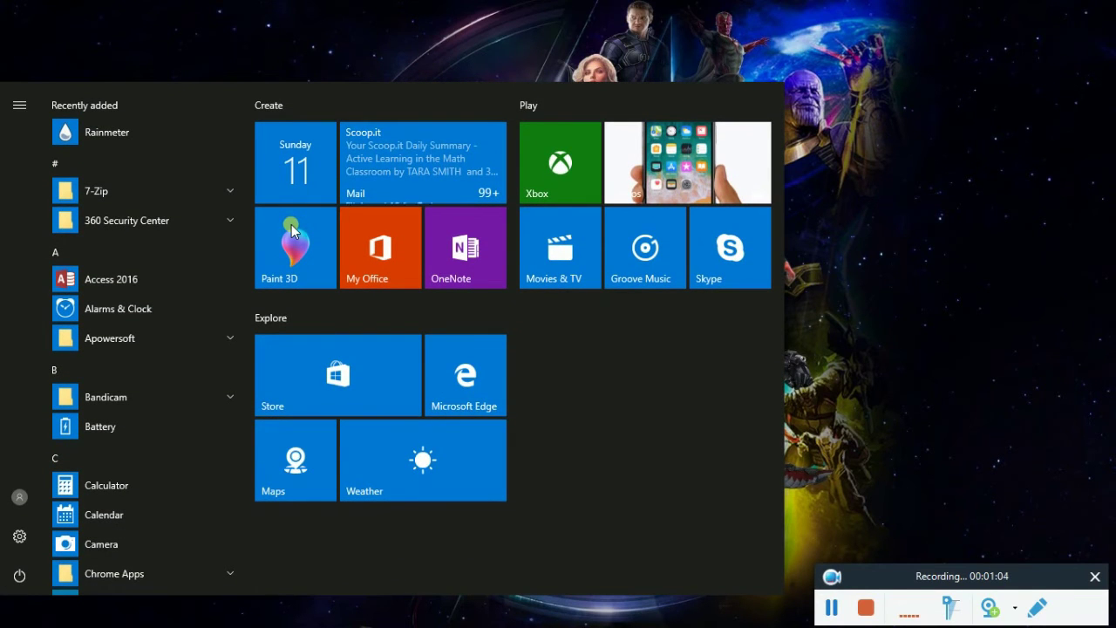
click(291, 230)
text(run)
key(Return)
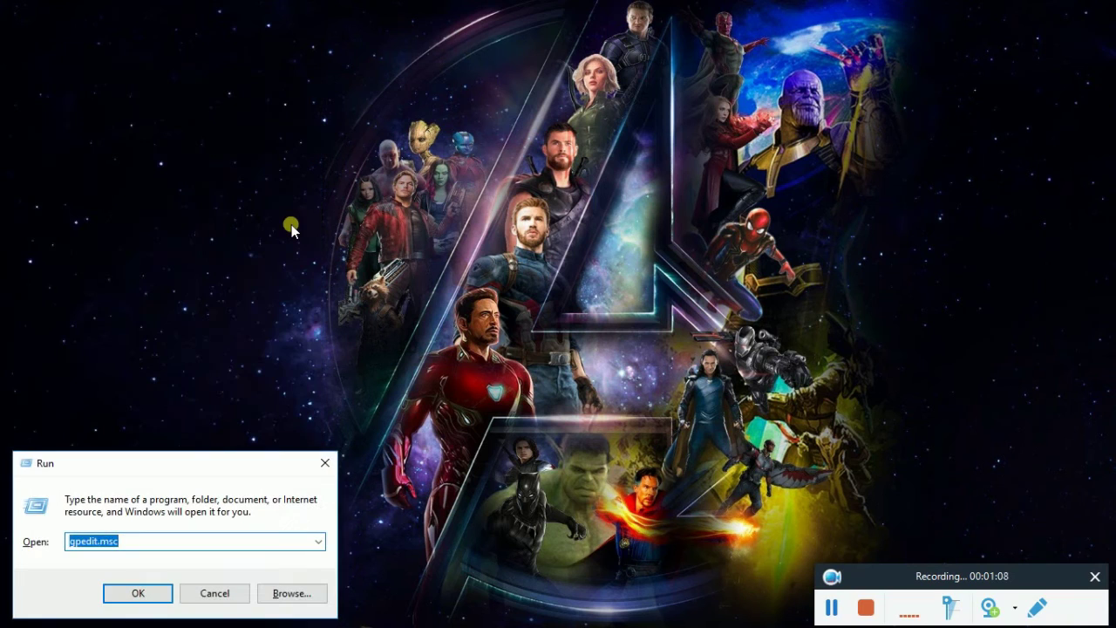
click(114, 545)
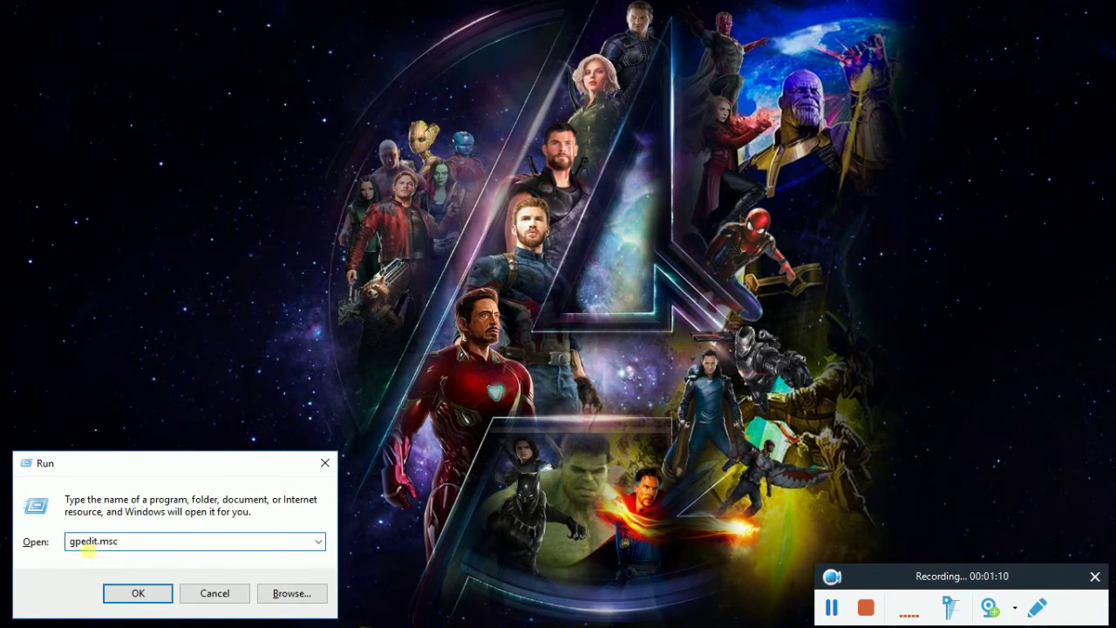
drag(76, 541, 165, 546)
click(164, 546)
click(157, 594)
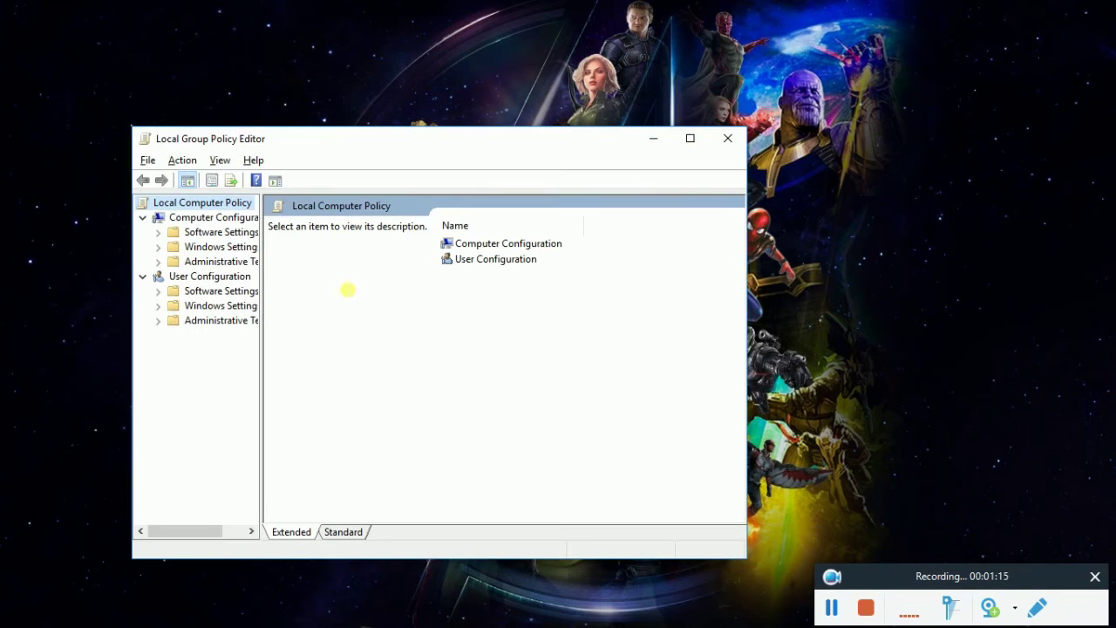
Go to the Windows Update policies under Computer Configuration, Administrative Templates, Windows Components
click(217, 220)
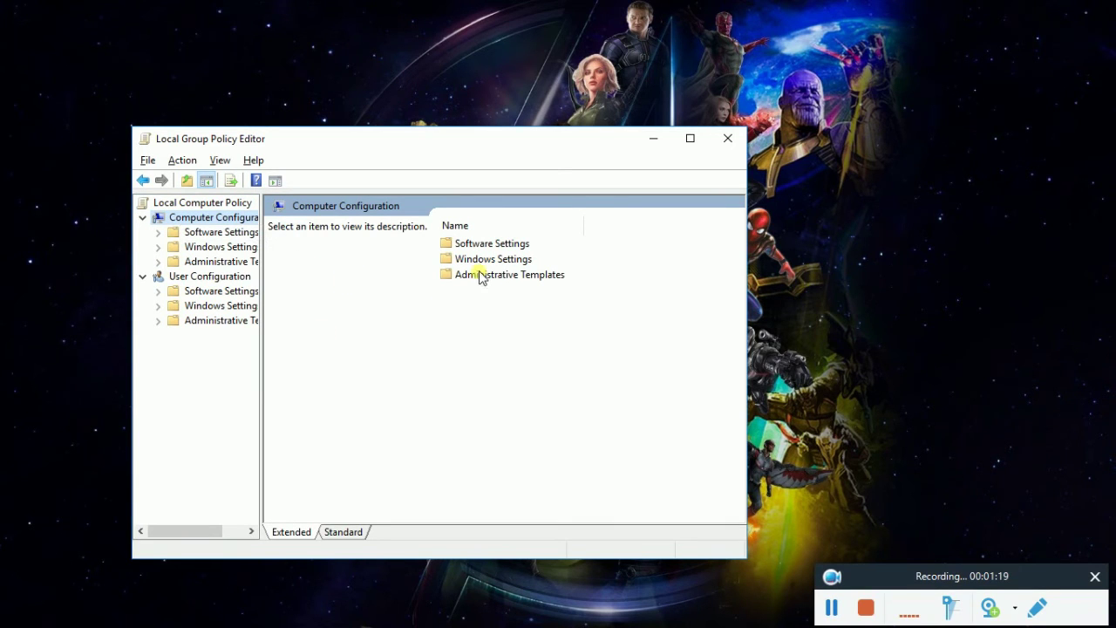
double_click(507, 277)
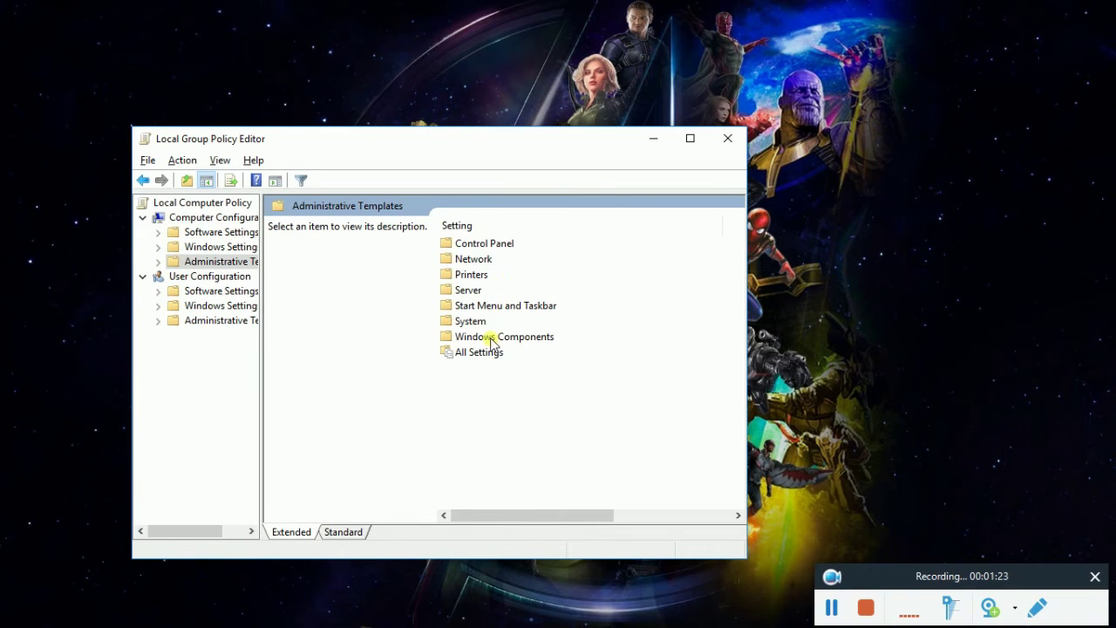
click(490, 340)
double_click(493, 339)
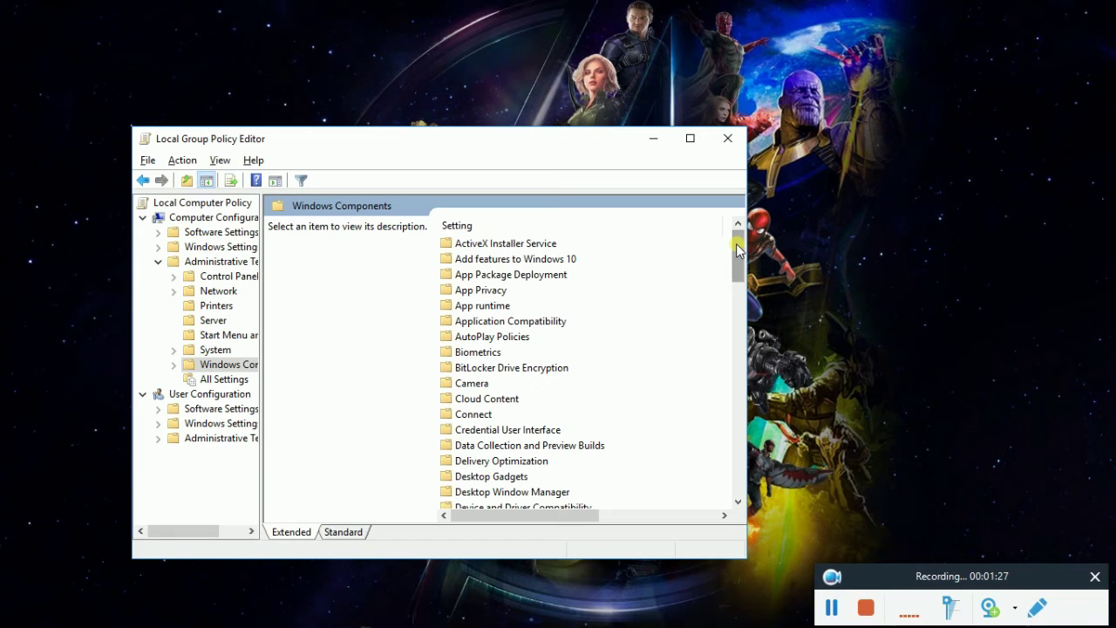
drag(736, 250, 737, 487)
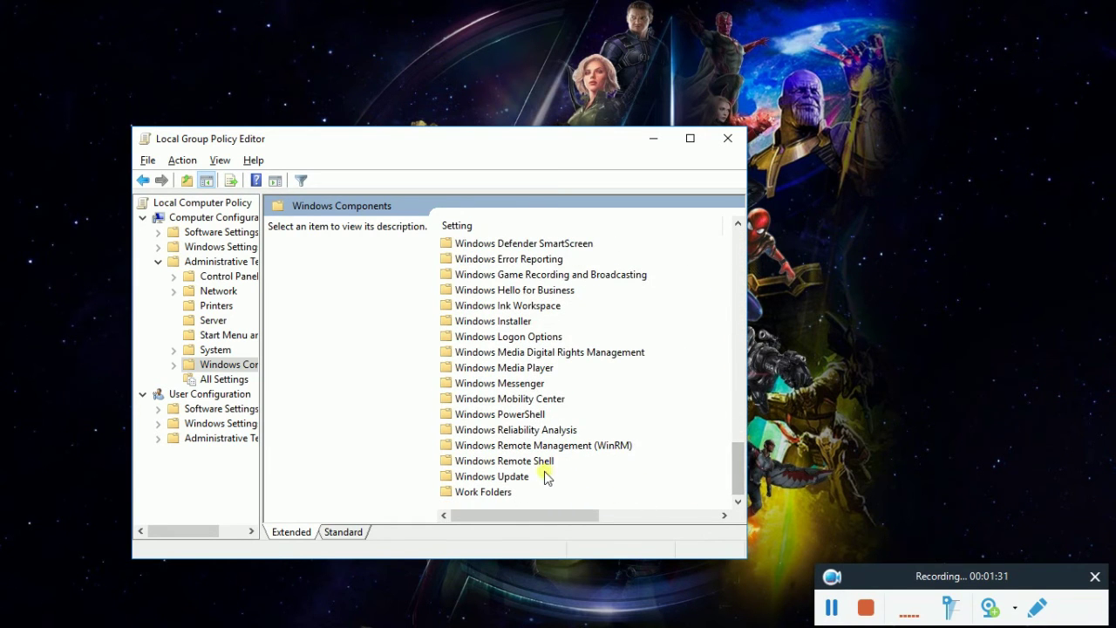
click(477, 477)
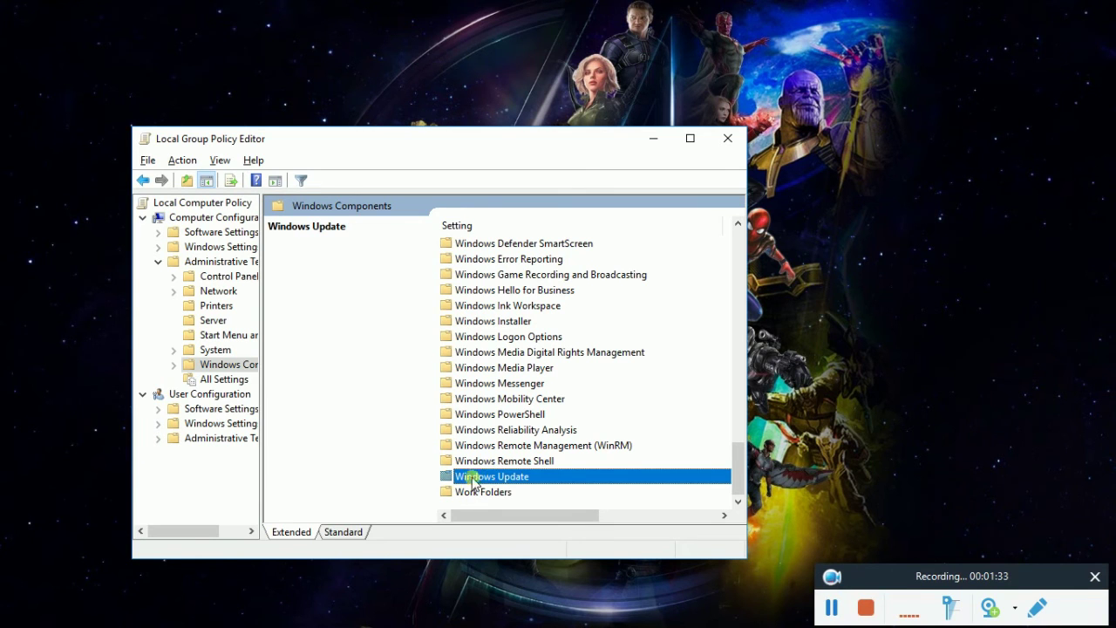
double_click(484, 478)
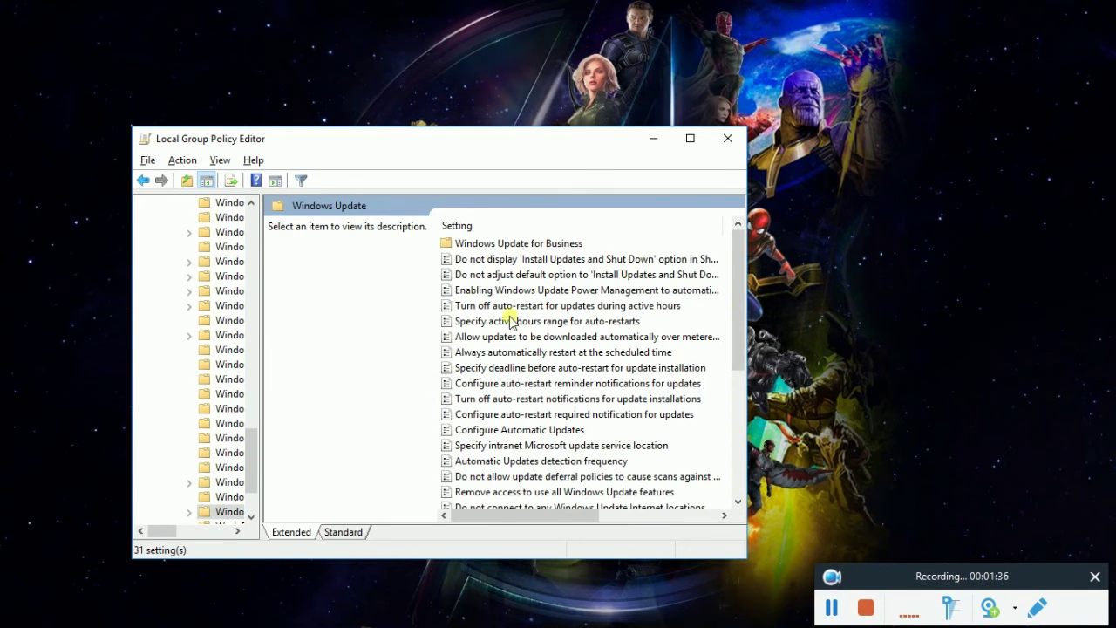
double_click(480, 259)
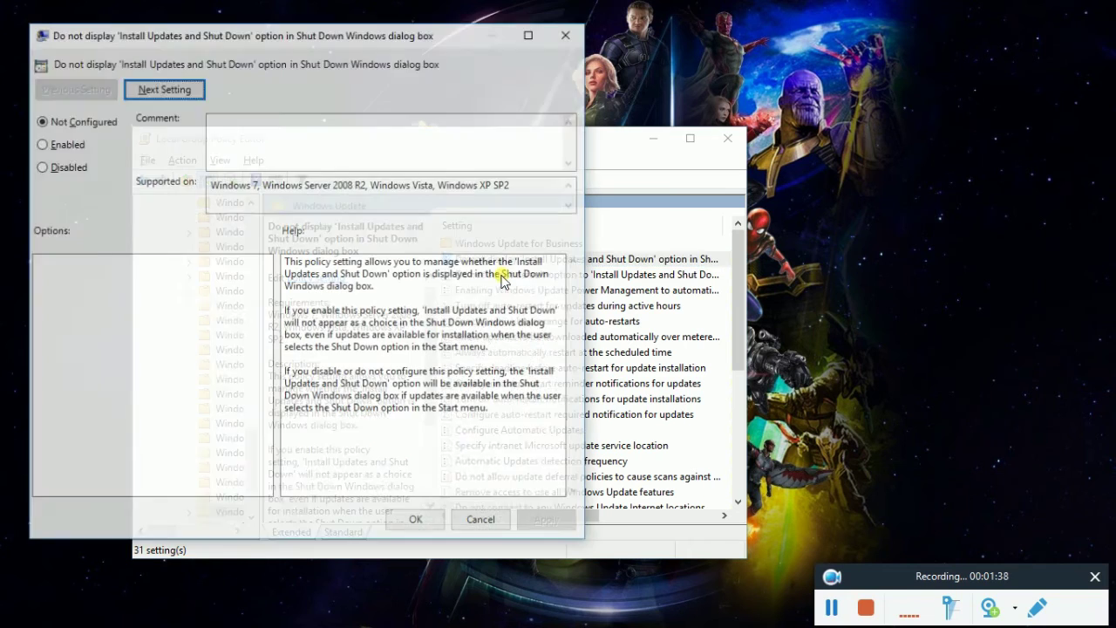
click(565, 35)
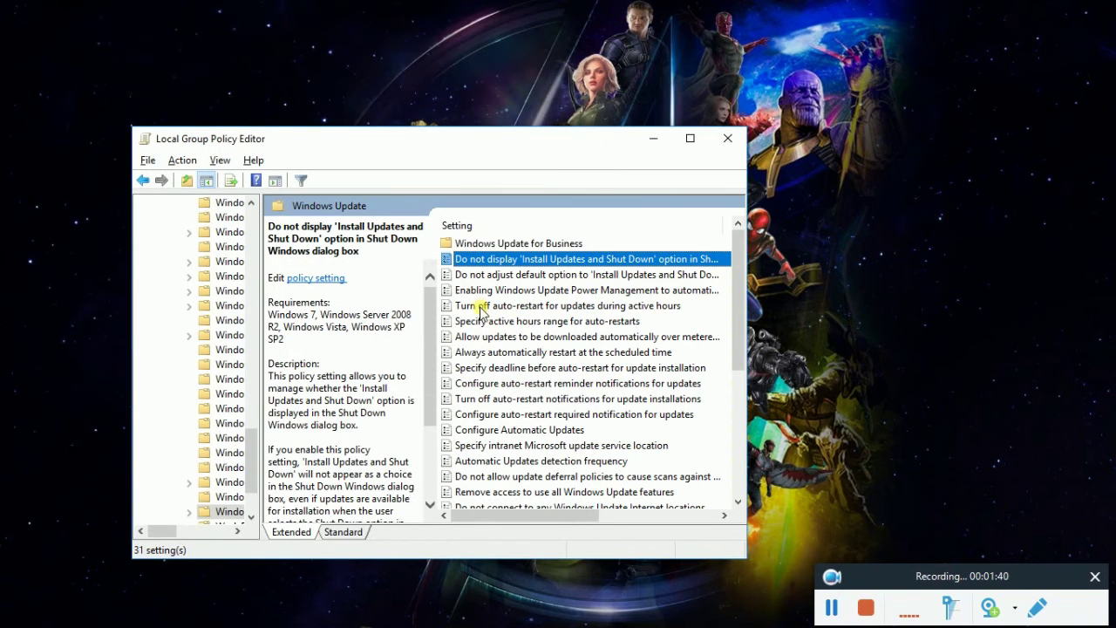
Set the Configure Automatic Updates policy to Disabled, apply the change and close the Local Group Policy Editor
click(508, 432)
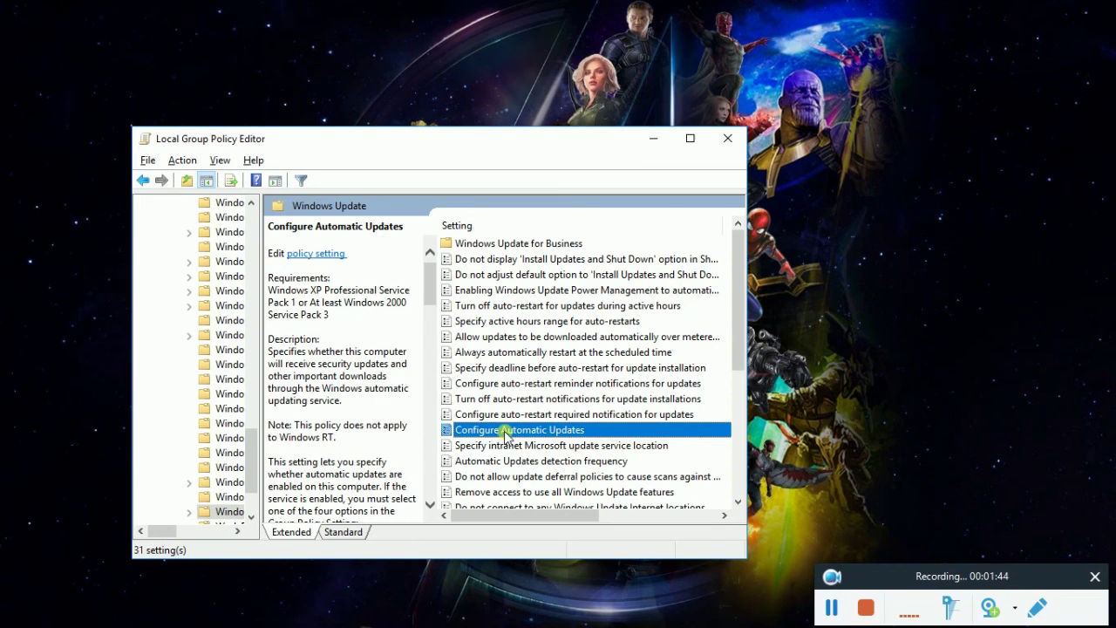
double_click(508, 432)
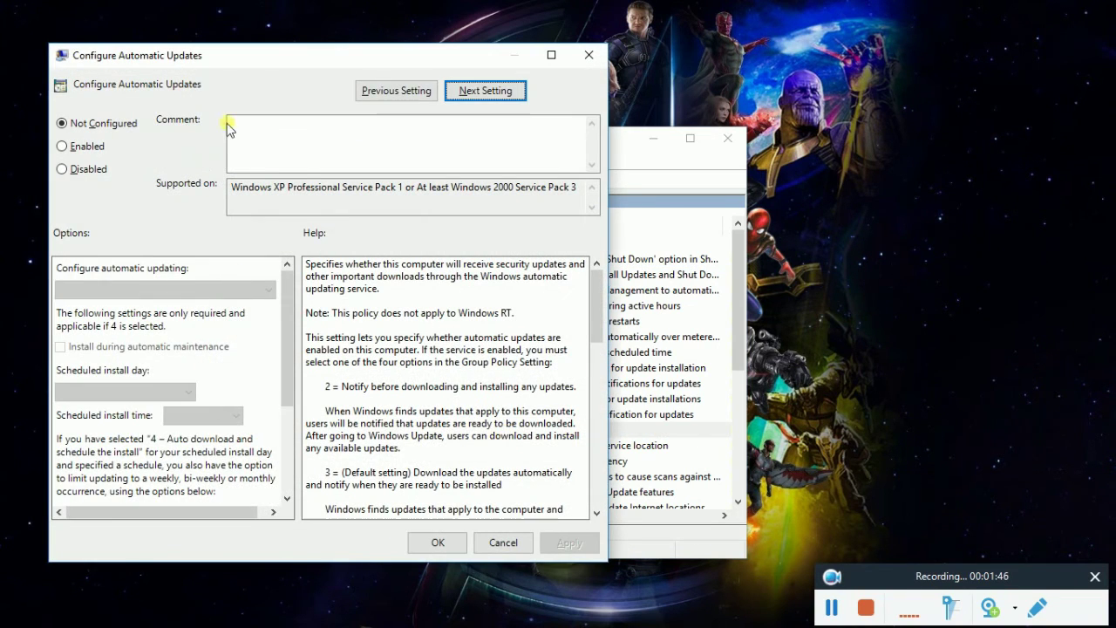
drag(269, 50, 478, 32)
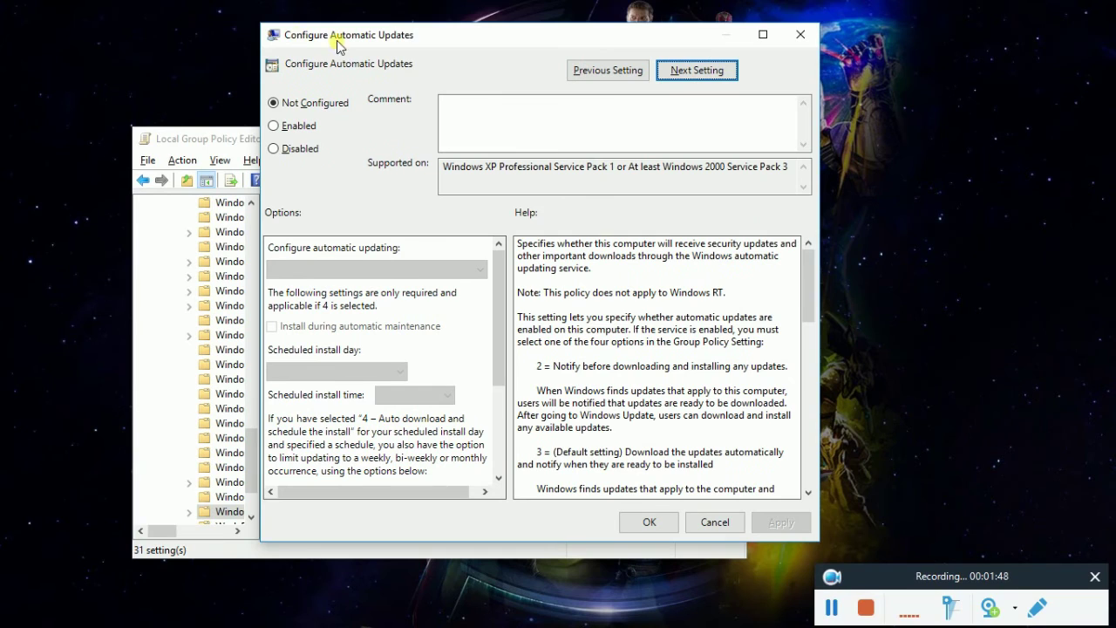
click(274, 149)
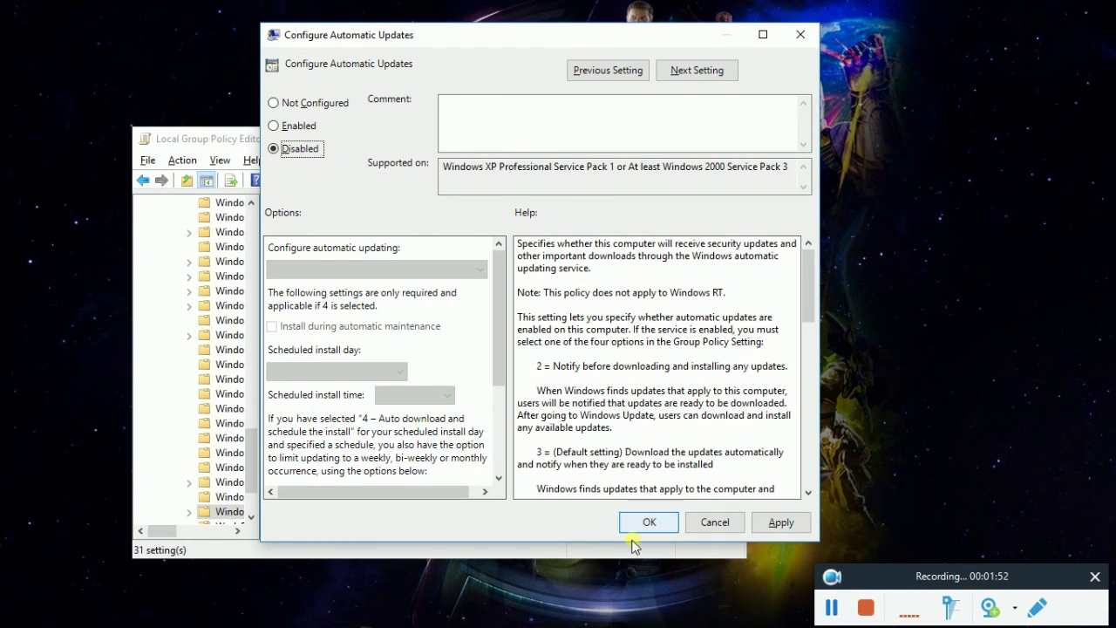
click(778, 522)
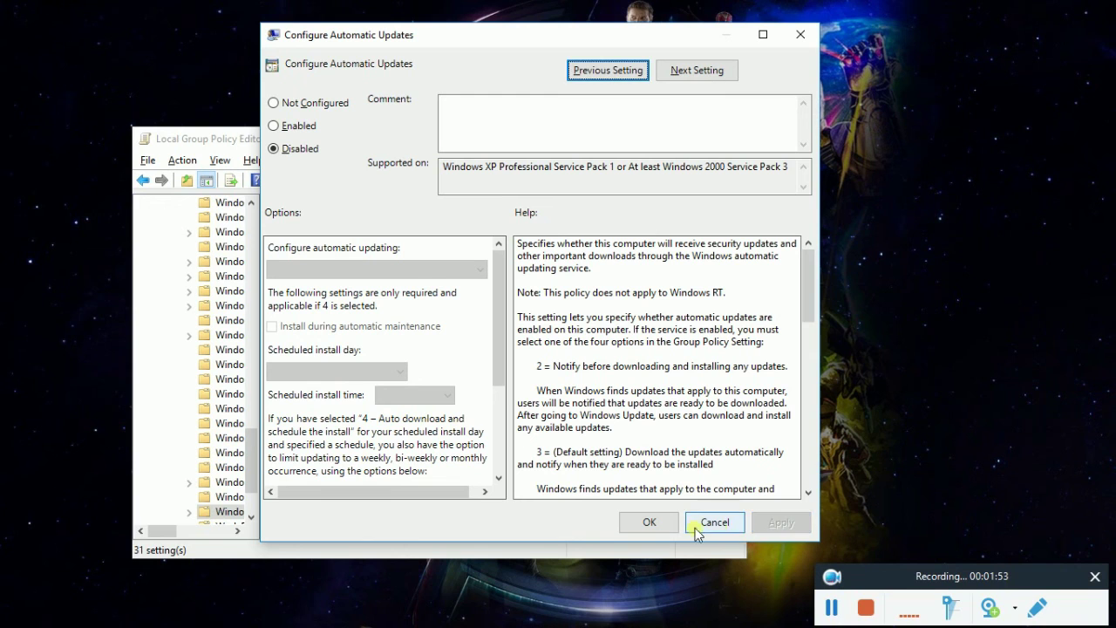
click(649, 522)
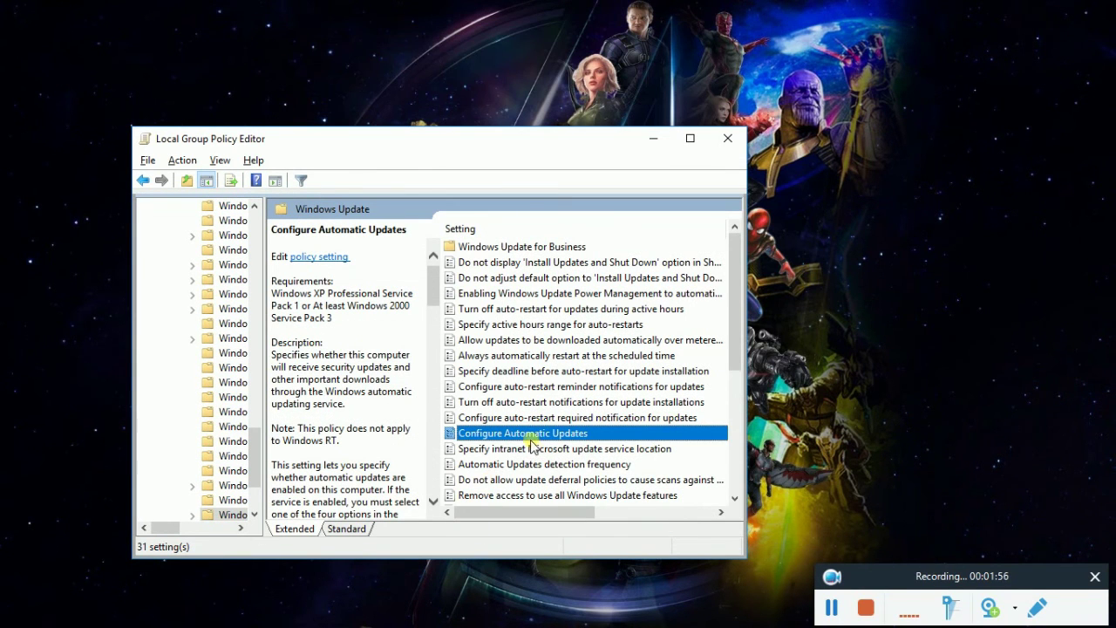
click(729, 140)
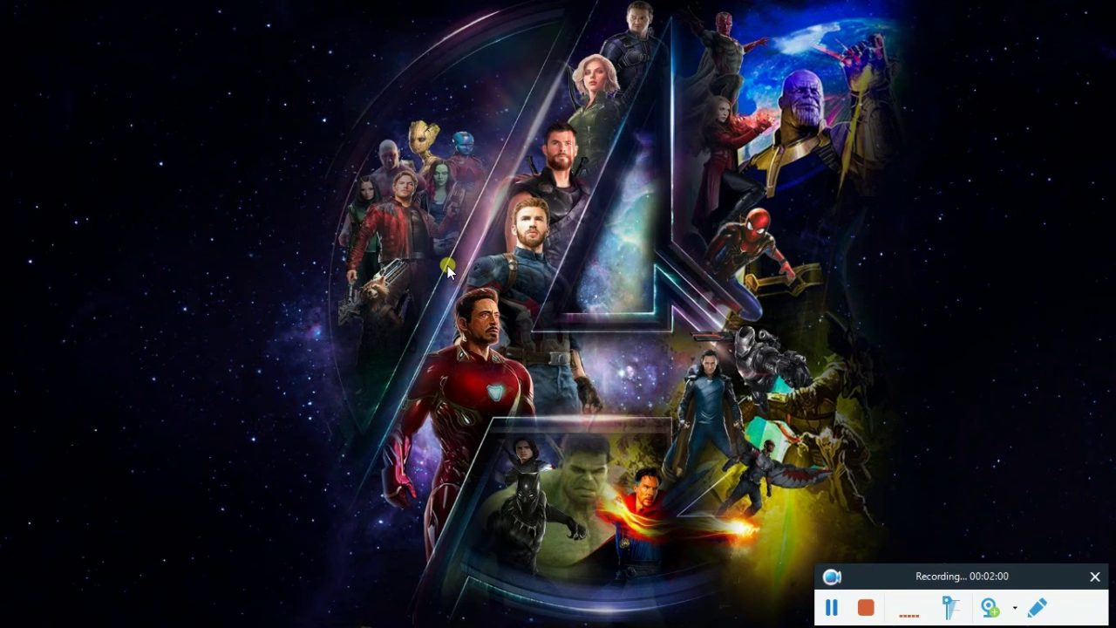